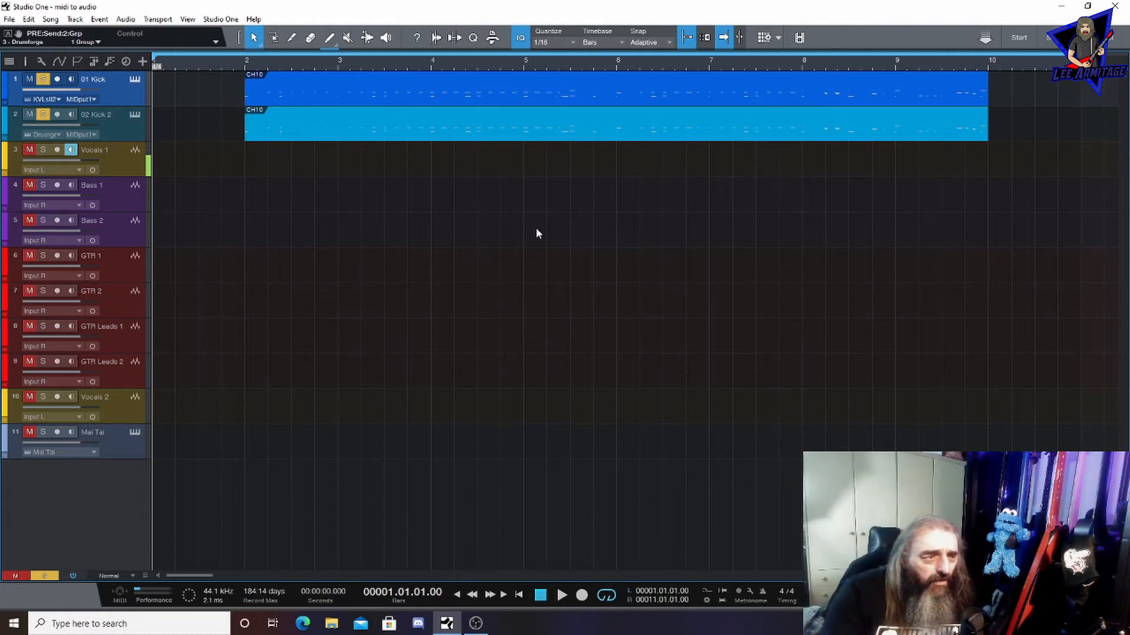
# Look through the KVLT Drums II kit presets for the 01 Kick track and audition that track on its own
pyautogui.click(134, 78)
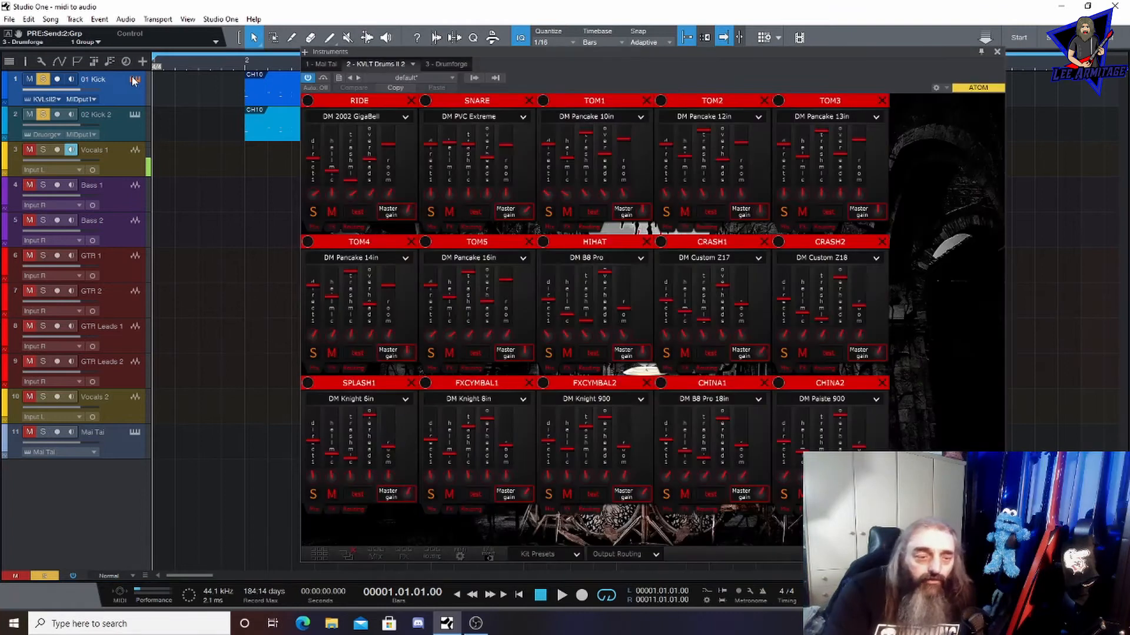
pyautogui.click(348, 555)
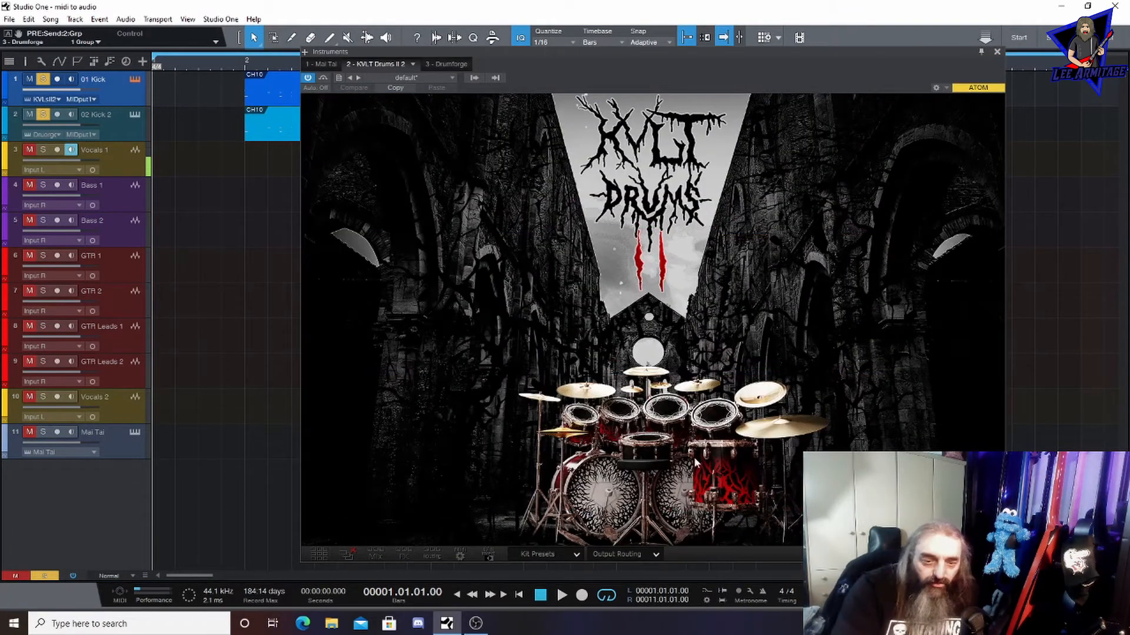
pyautogui.click(547, 554)
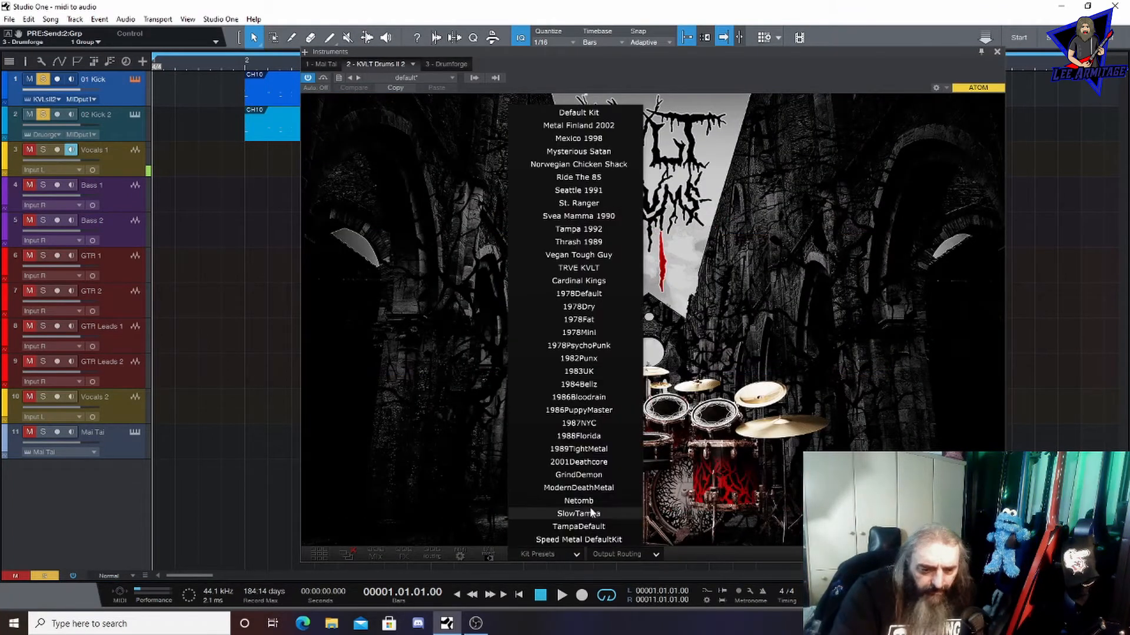
pyautogui.click(425, 479)
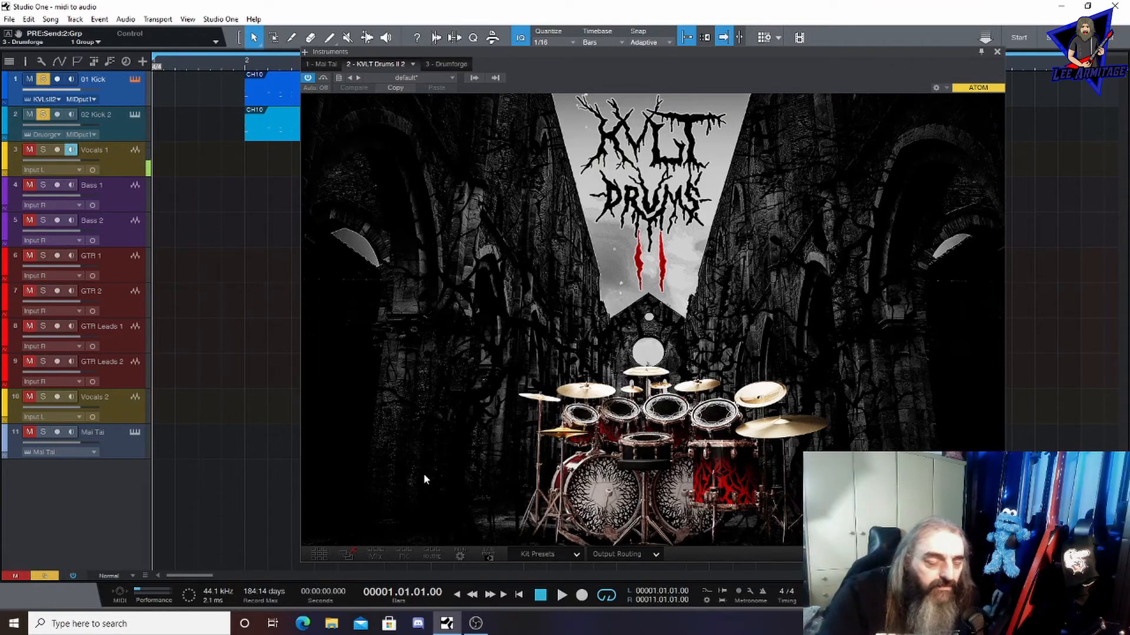
pyautogui.click(561, 595)
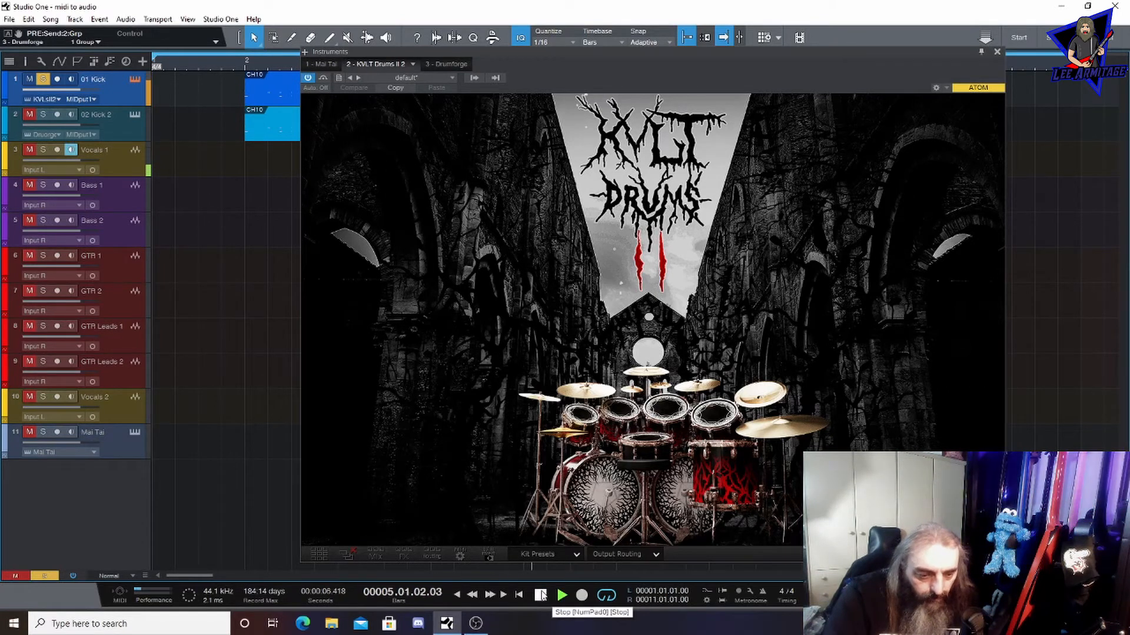
pyautogui.click(541, 596)
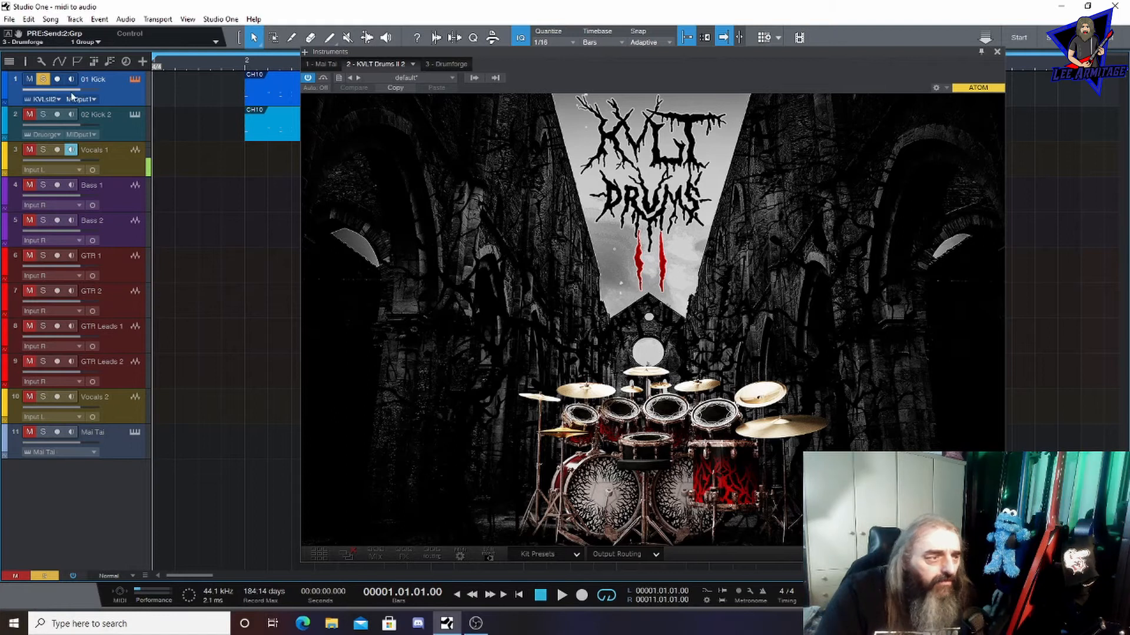
# Switch from 01 Kick to the Drumforge instrument, look through its presets and audition the 02 Kick 2 track on its own
pyautogui.click(43, 79)
pyautogui.click(442, 63)
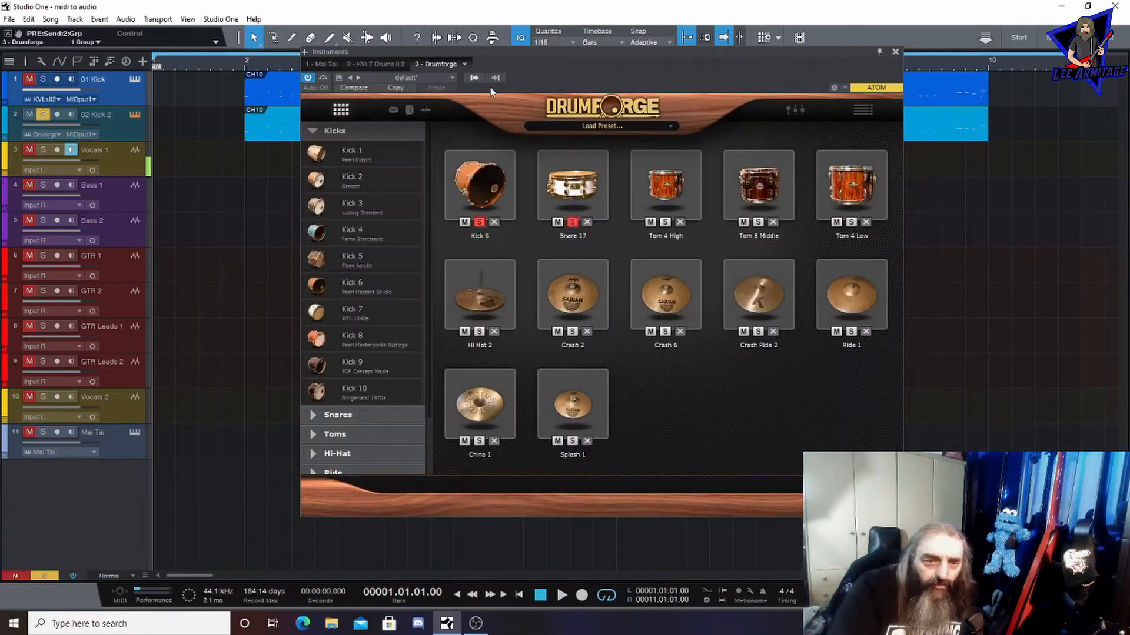
pyautogui.click(644, 127)
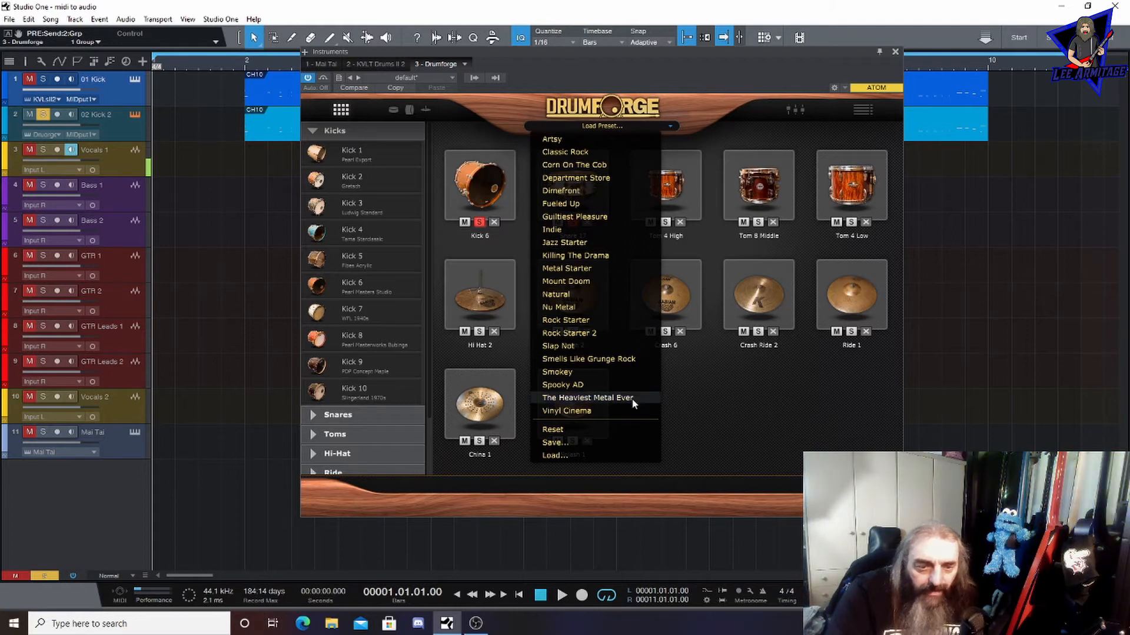
pyautogui.click(732, 406)
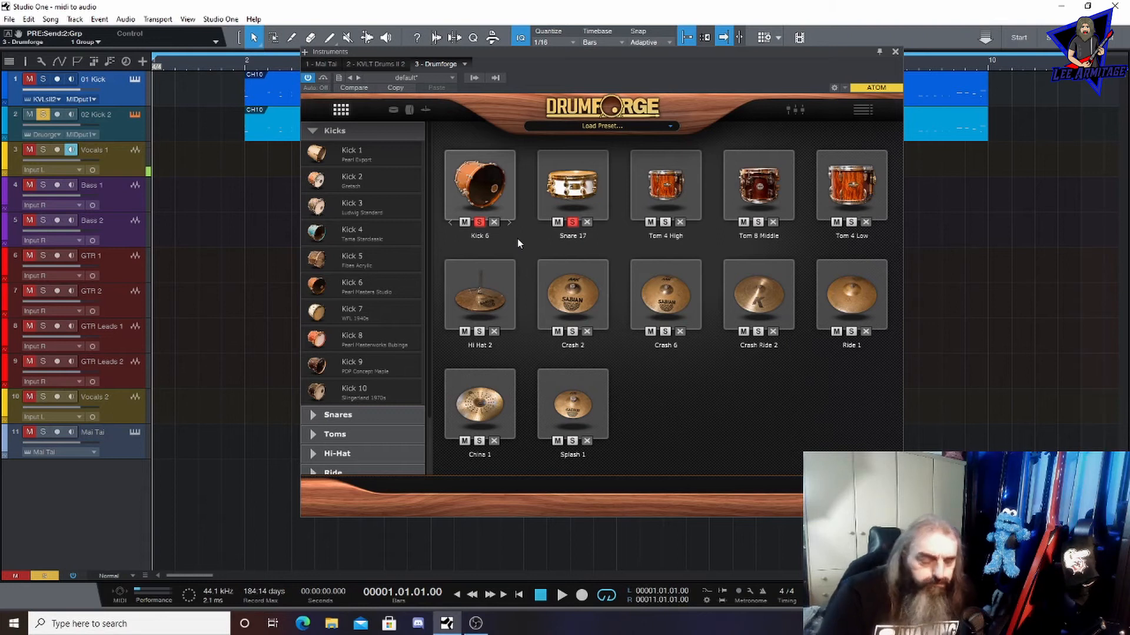
pyautogui.click(561, 596)
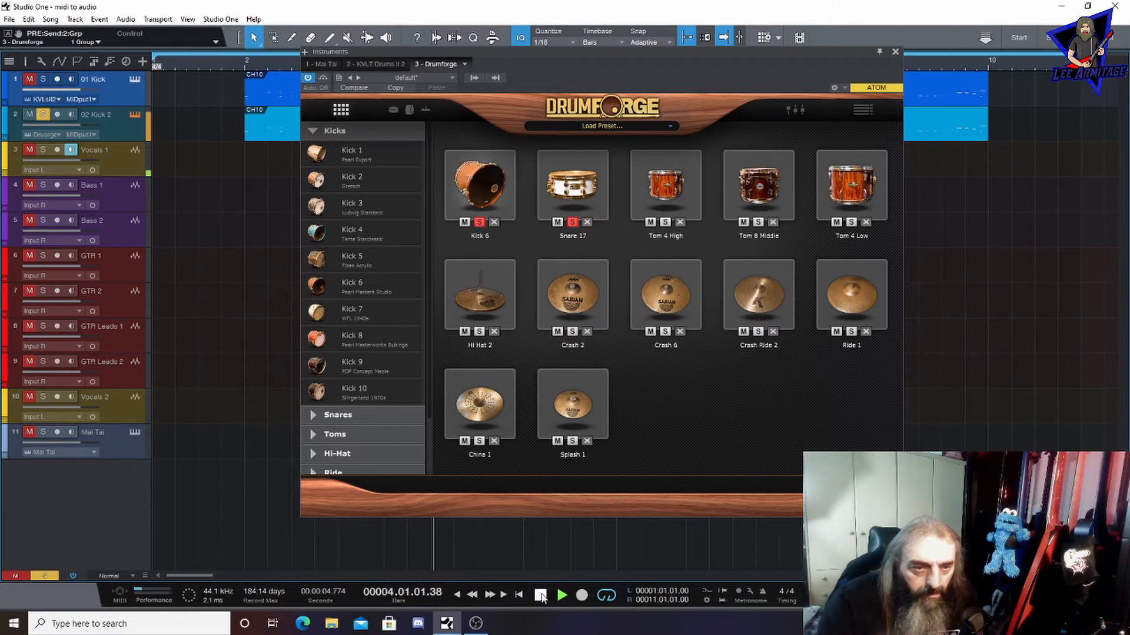
pyautogui.click(542, 596)
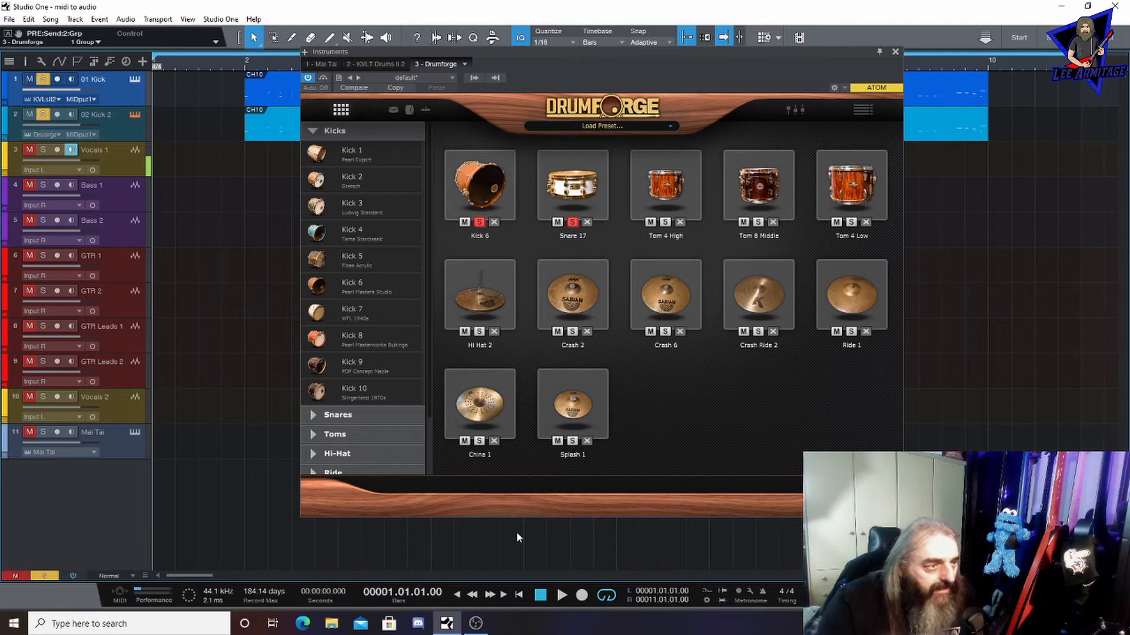
# Audition the 01 Kick and 02 Kick 2 tracks together and close the instrument window
pyautogui.click(562, 595)
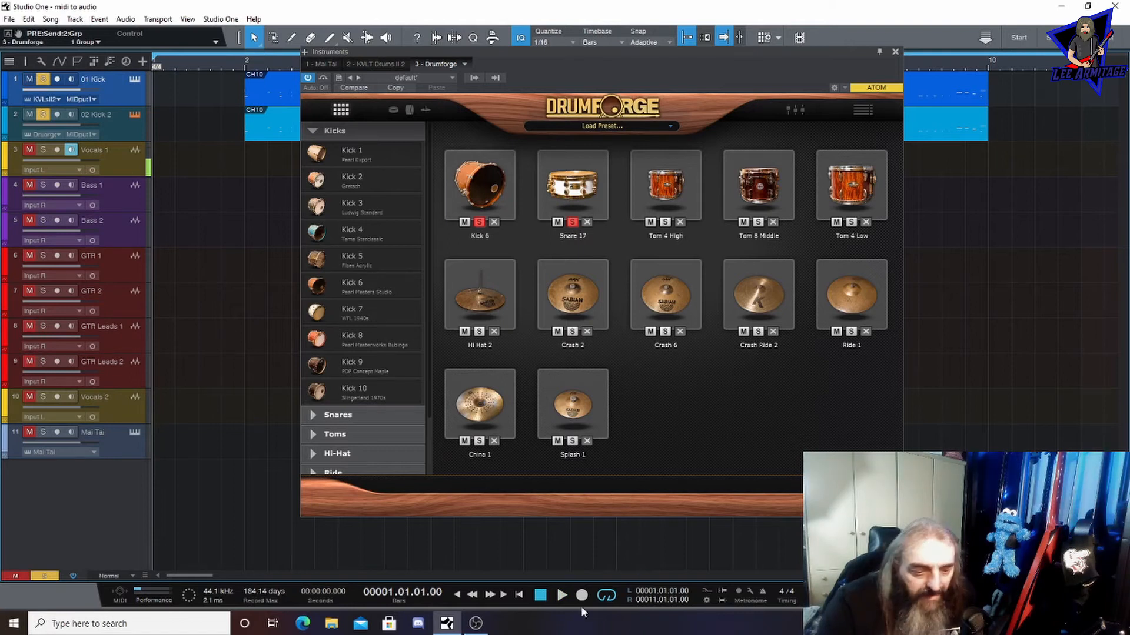
pyautogui.click(540, 596)
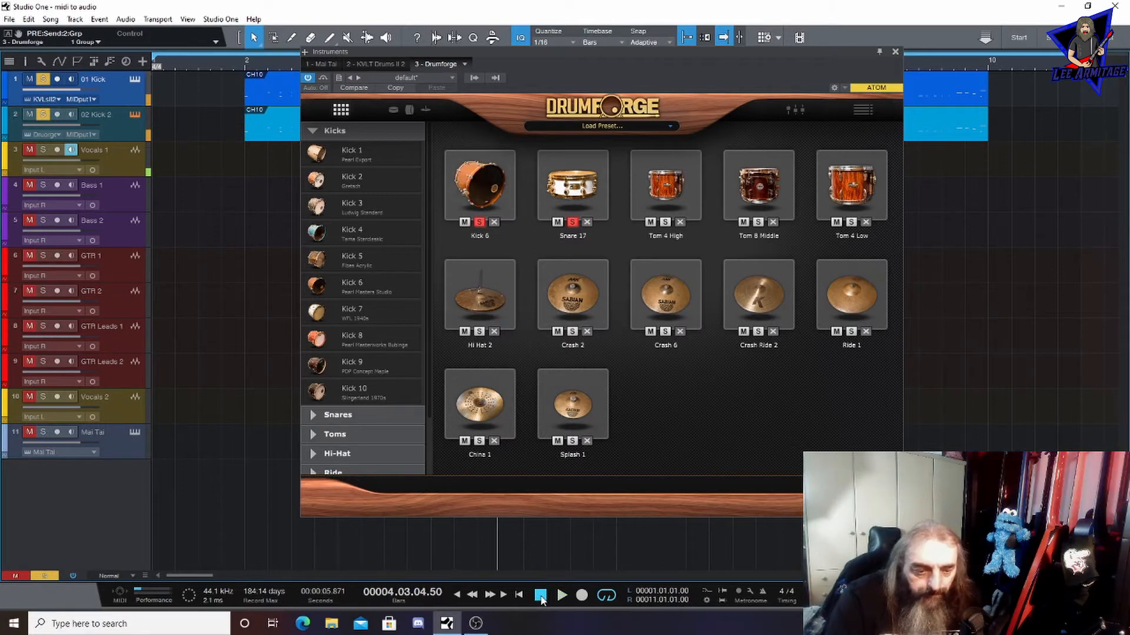
pyautogui.click(895, 53)
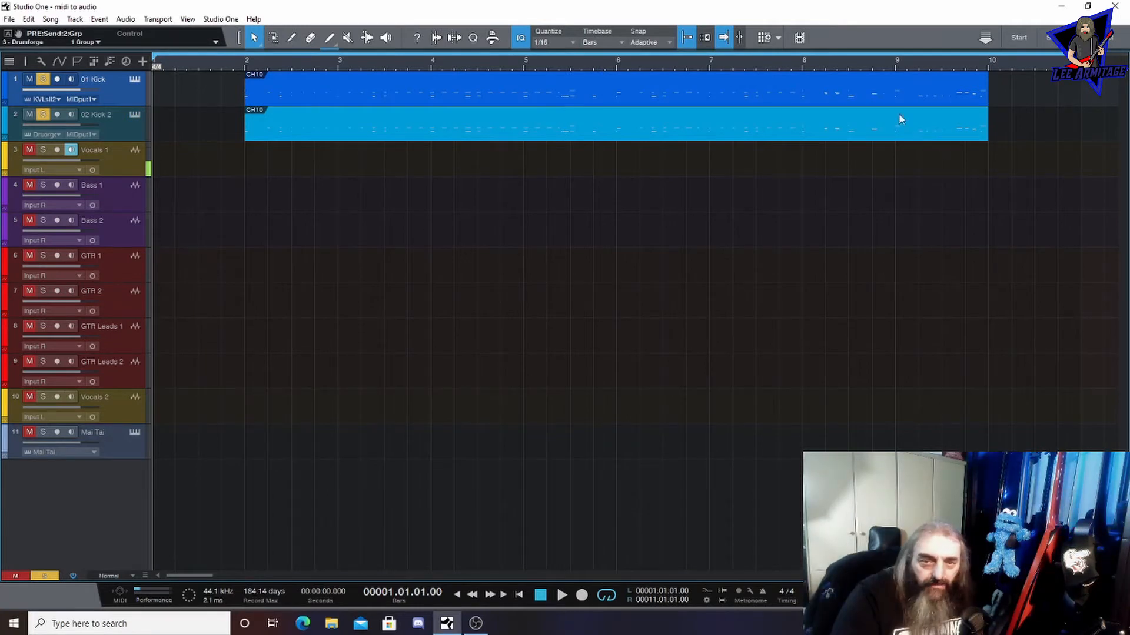
# Explode the CH10 part on the 01 Kick track into separate tracks by pitch
pyautogui.click(746, 84)
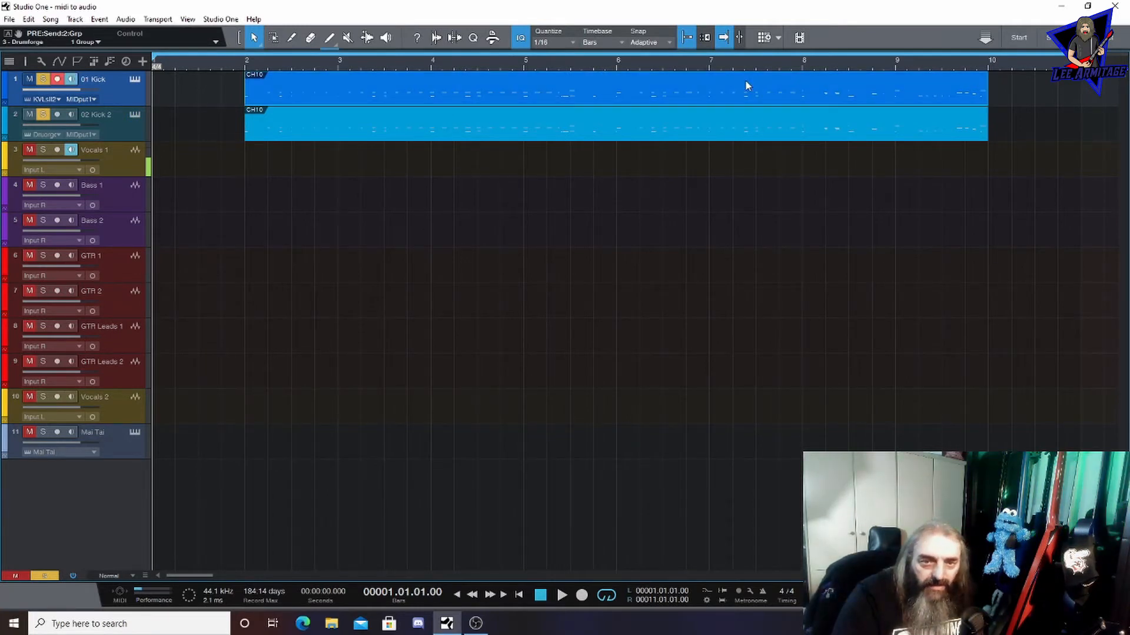
pyautogui.rightClick(574, 95)
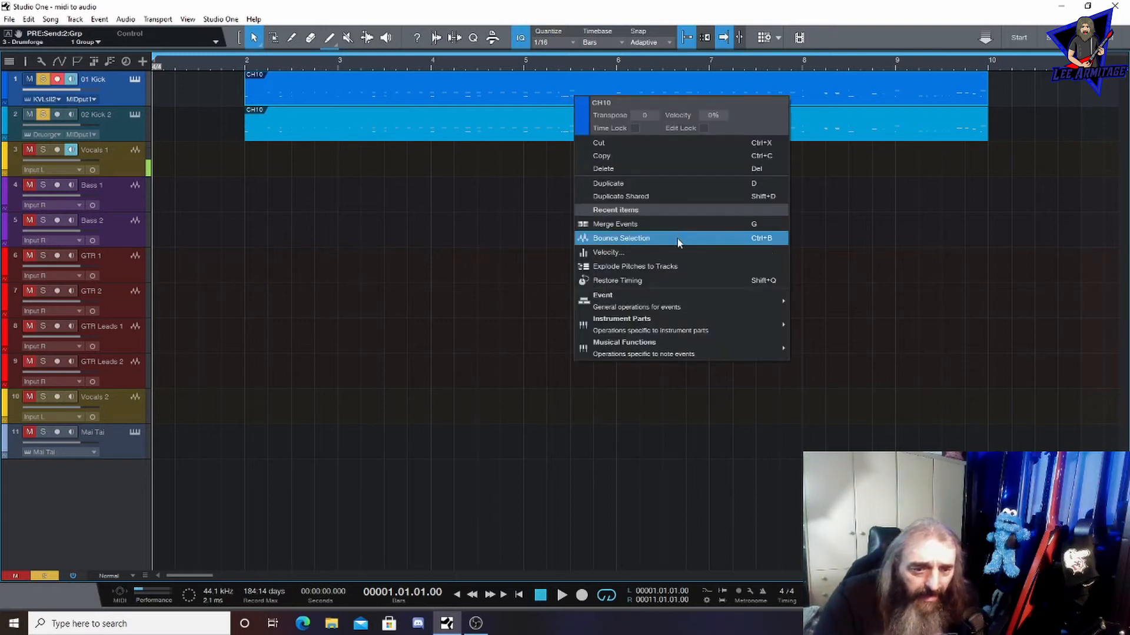
pyautogui.click(687, 268)
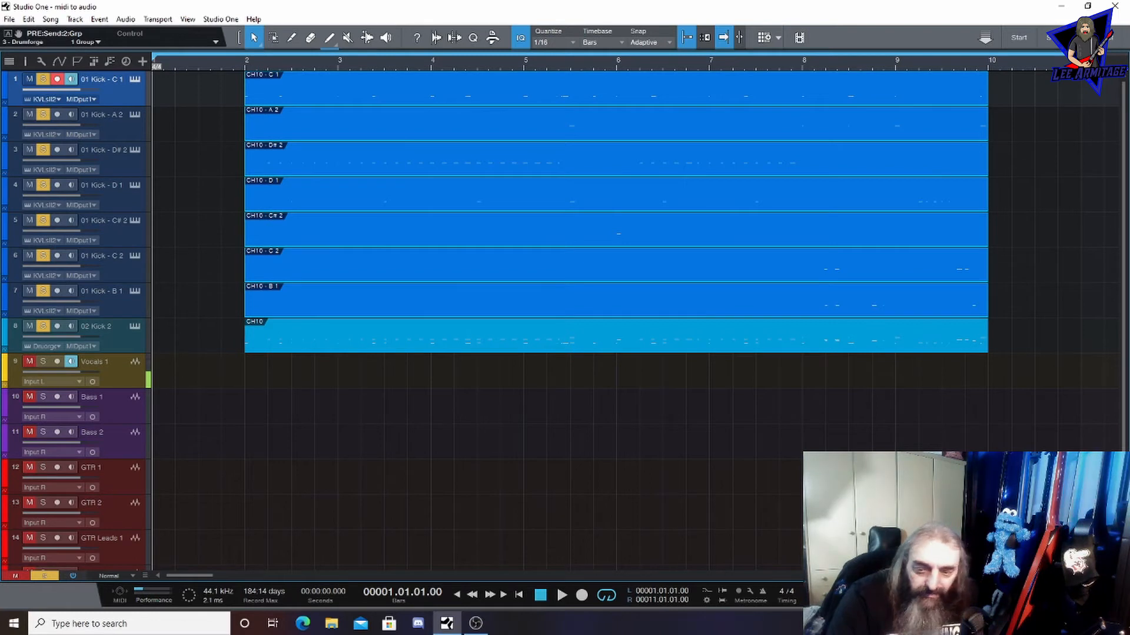
# Check the drum output channels in the mixer, disarm recording on the 01 Kick channel and hide the mixer
pyautogui.press('F3')
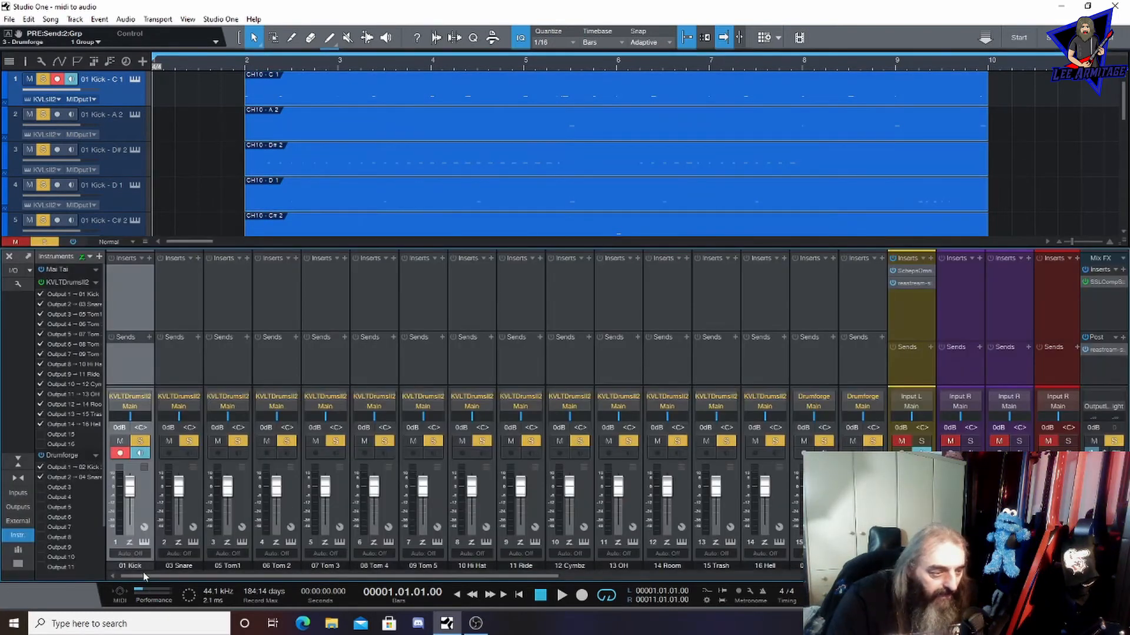
pyautogui.click(120, 453)
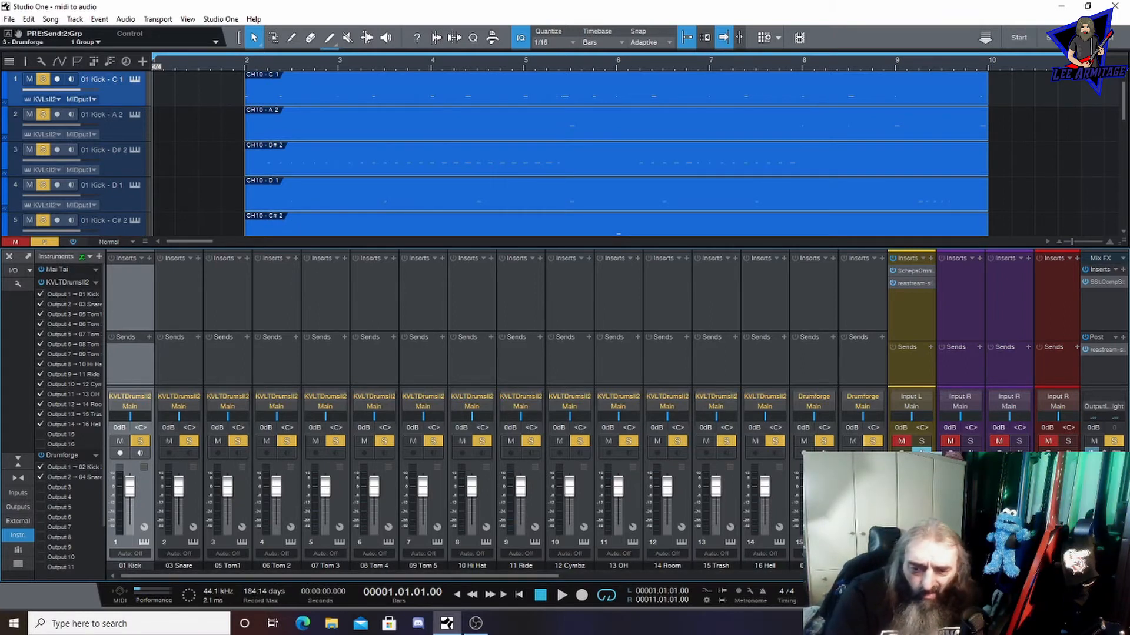
pyautogui.press('F3')
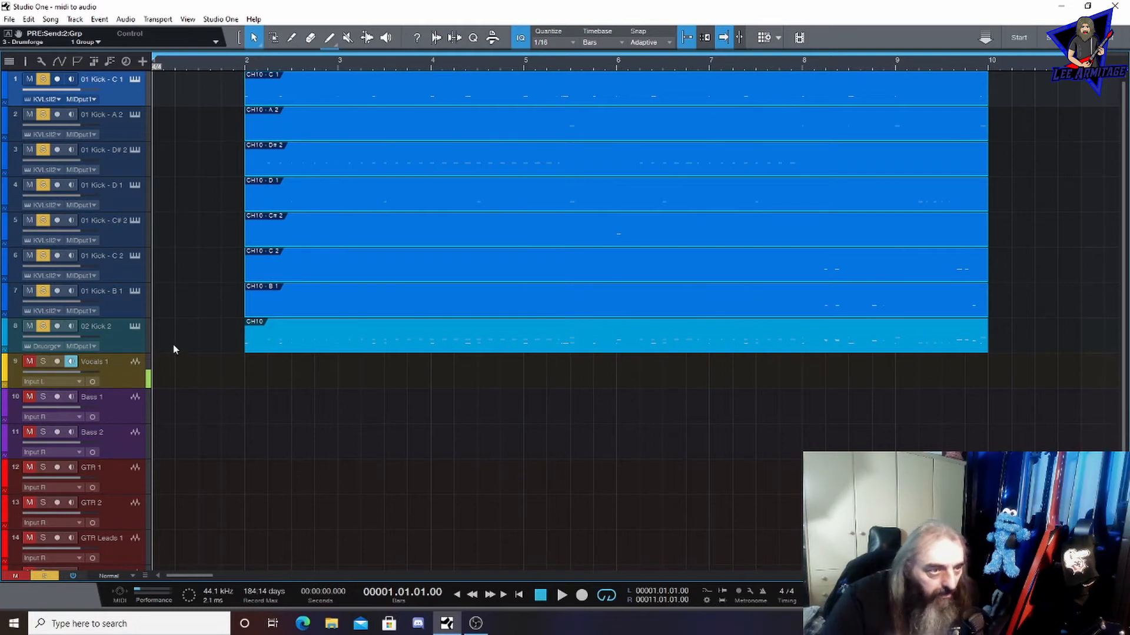
# Bounce the CH10 - C 1 kick part to an audio track
pyautogui.click(660, 88)
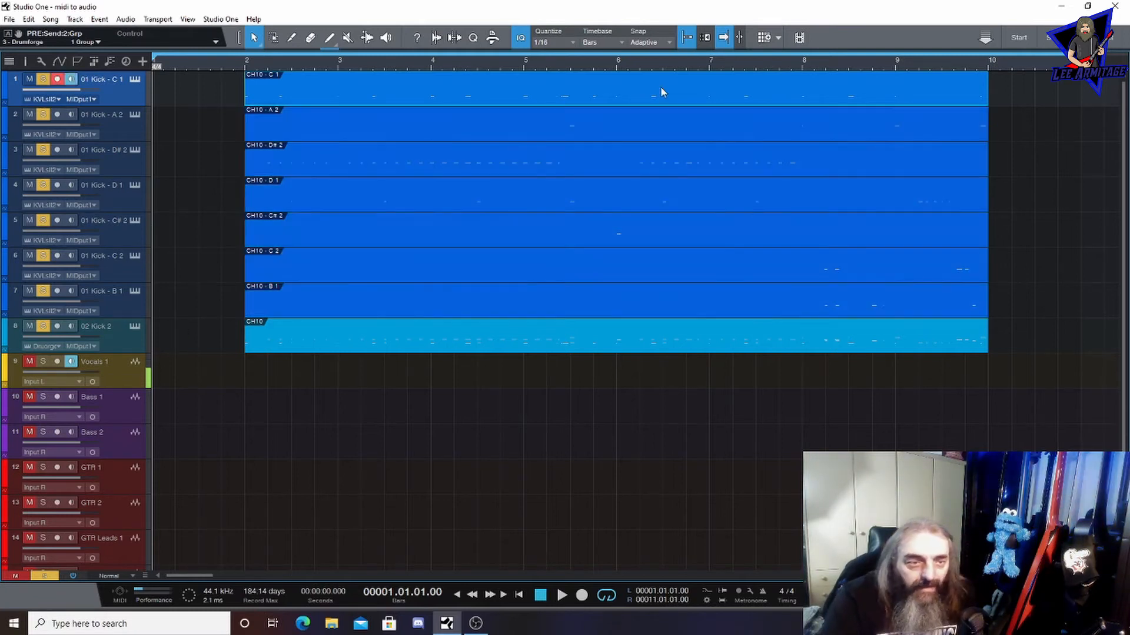
pyautogui.rightClick(661, 91)
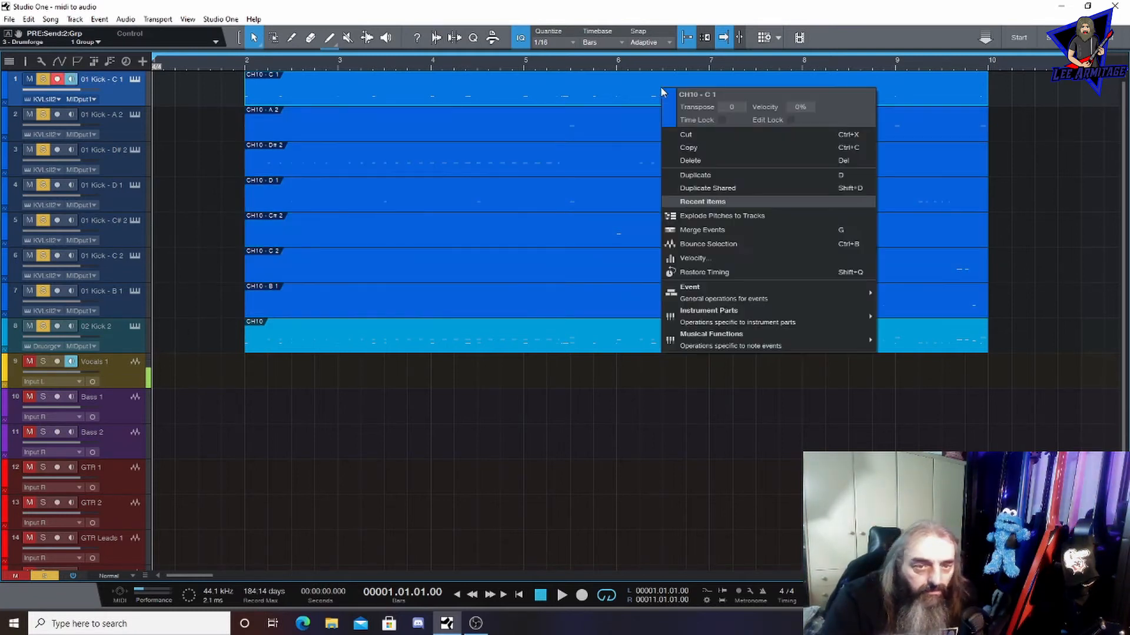
pyautogui.click(721, 249)
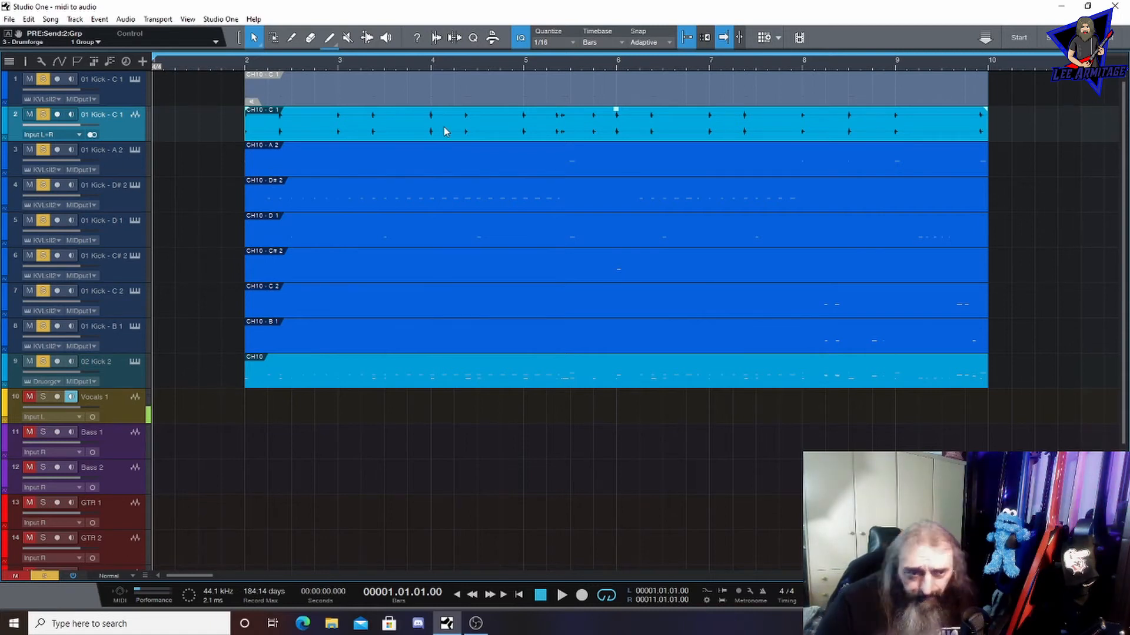
# Undo the kick bounce and the pitch split to restore the single CH10 part on 01 Kick
pyautogui.rightClick(1030, 129)
pyautogui.click(1000, 327)
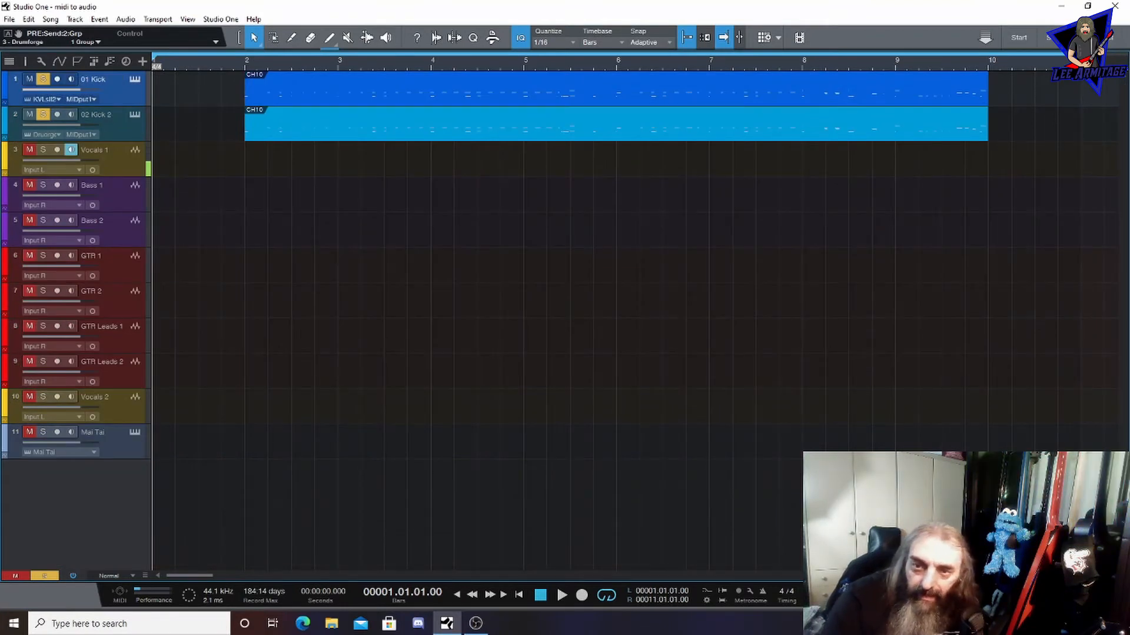
# Show the mixer with only the 01 Kick channel soloed
pyautogui.press('F3')
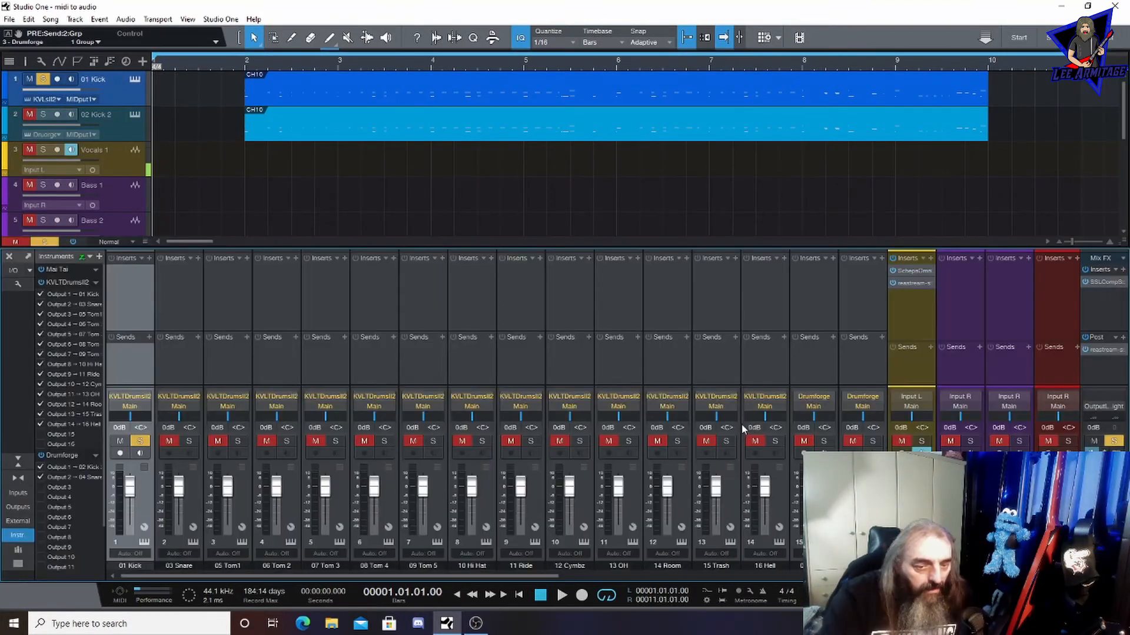
pyautogui.press('F3')
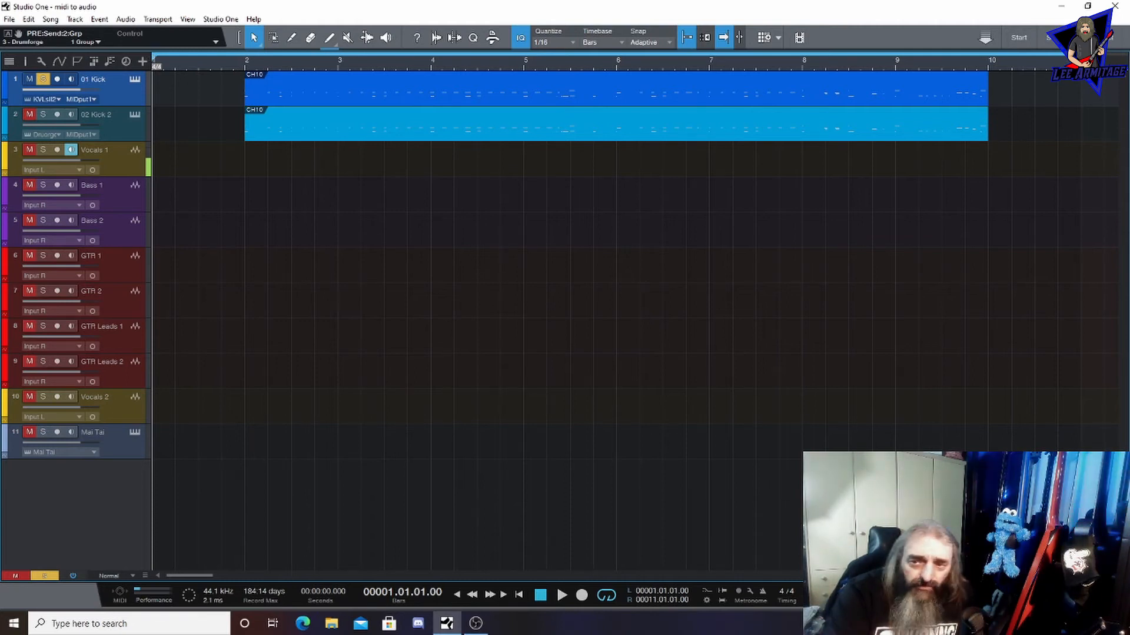
pyautogui.press('F3')
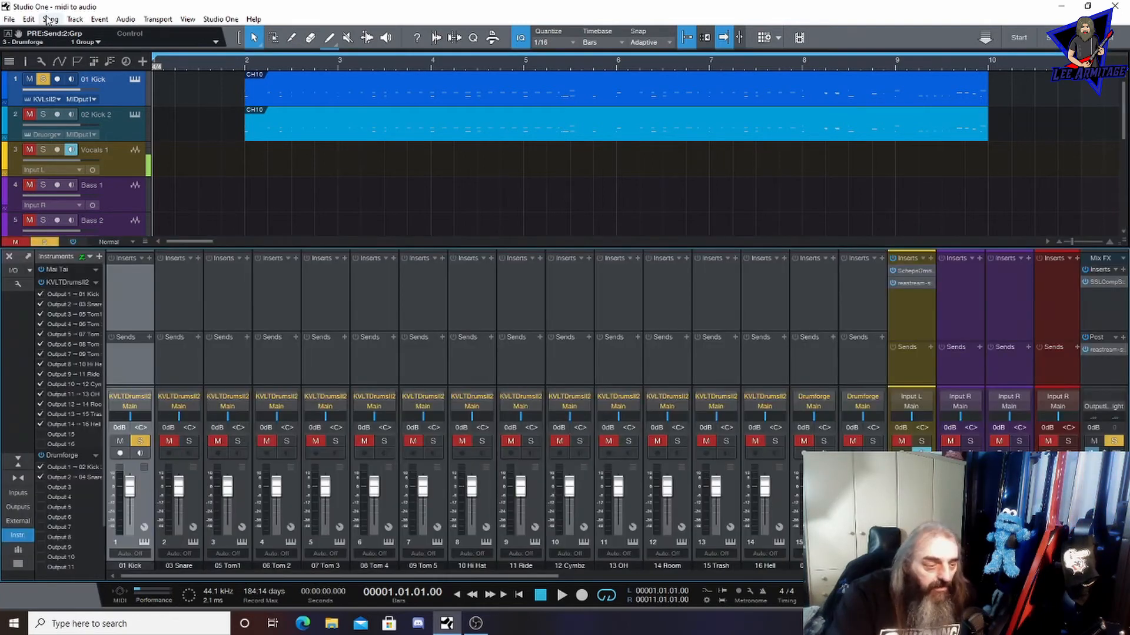
# Start a mixdown export of the soloed kick with the filename "01 Kick" and cancel it
pyautogui.click(49, 19)
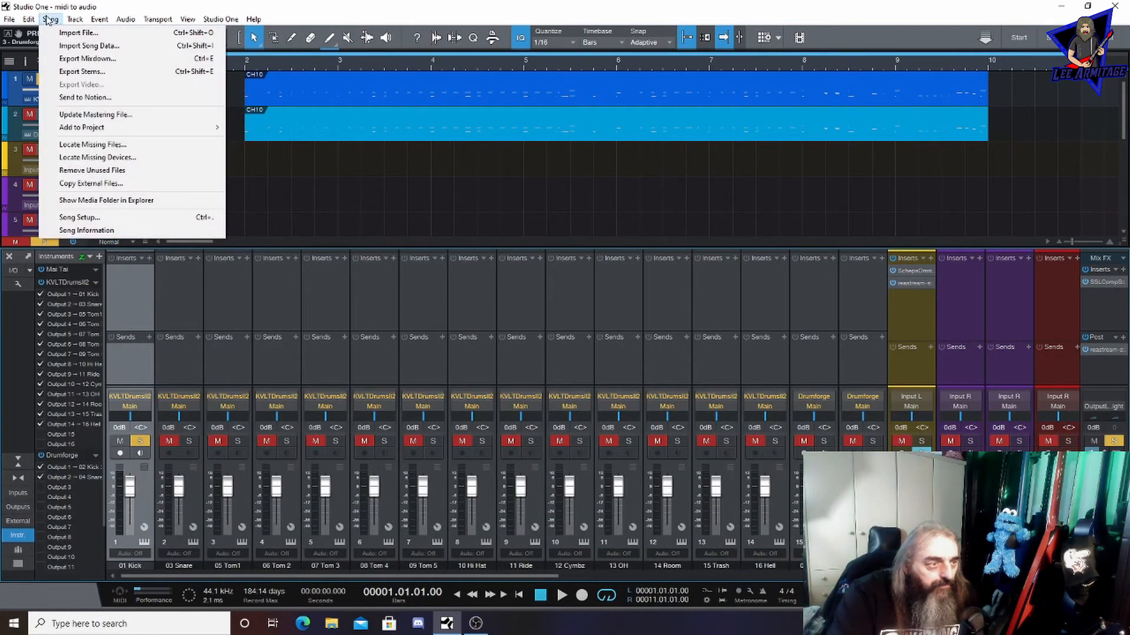
pyautogui.click(94, 58)
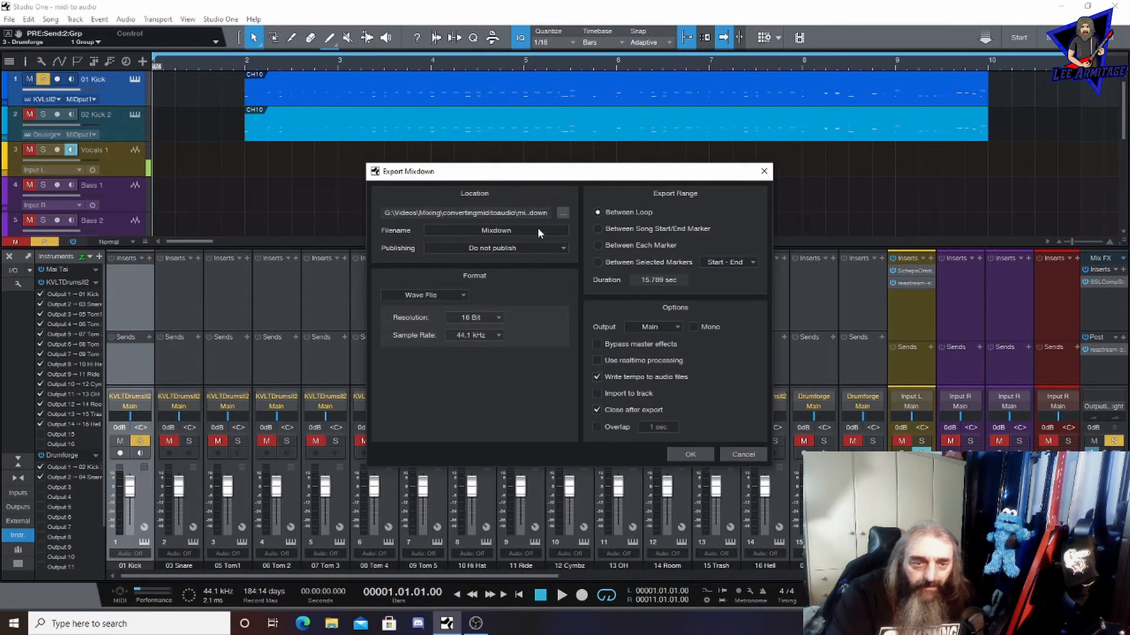
pyautogui.click(538, 229)
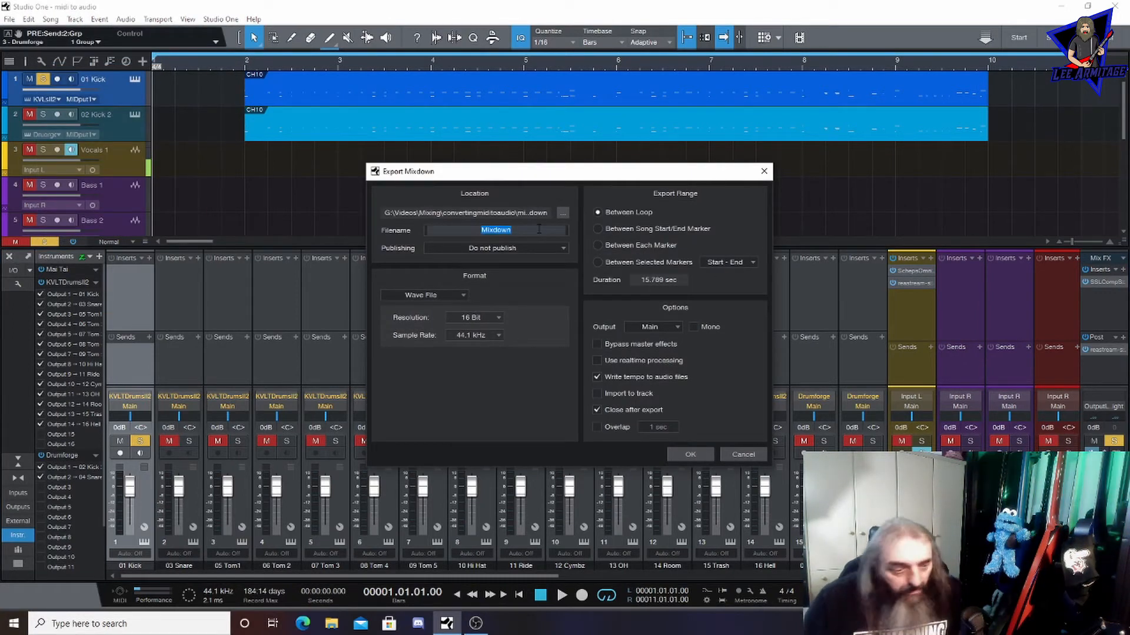
pyautogui.write('01')
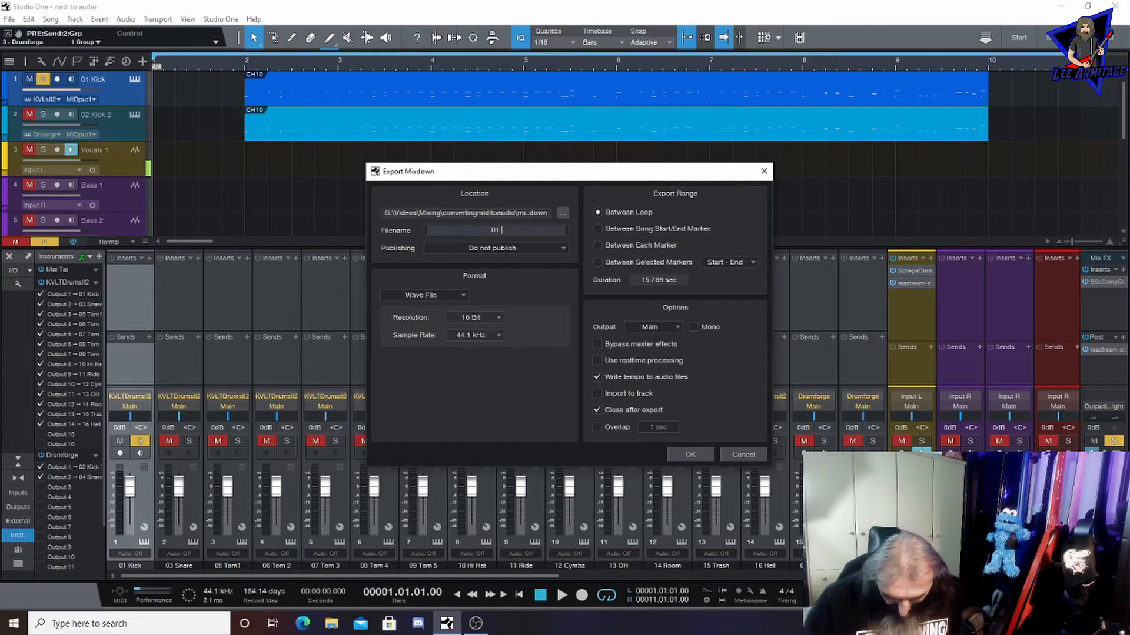
pyautogui.write(' Kick')
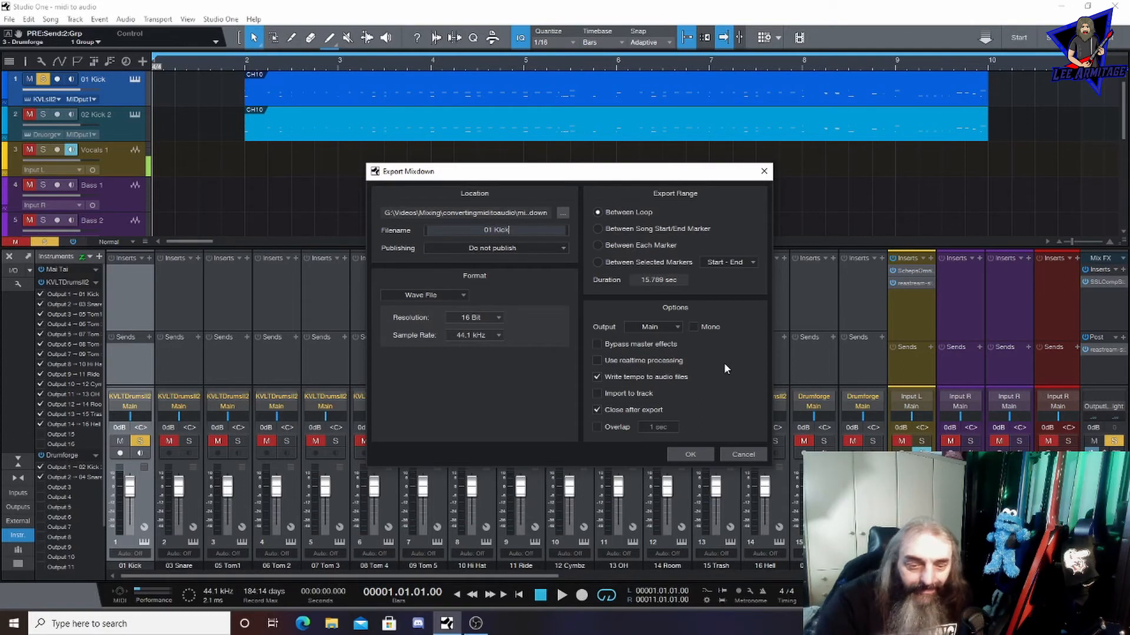
pyautogui.click(745, 454)
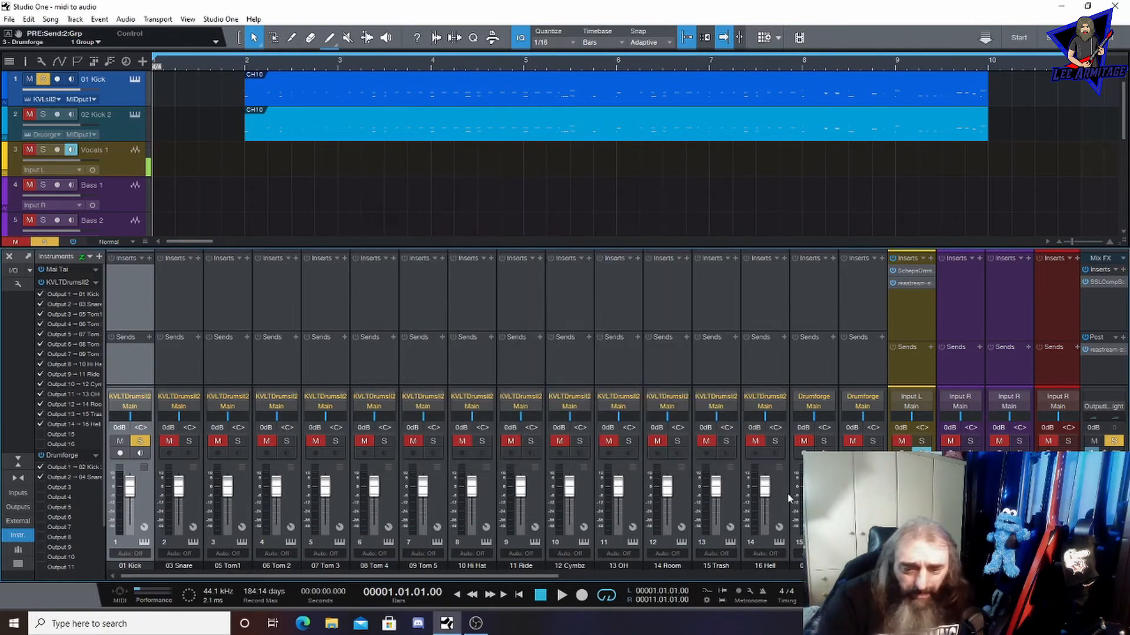
# Clear the 01 Kick channel's individual solo and solo the whole 01 Kick and 02 Kick 2 tracks
pyautogui.click(140, 442)
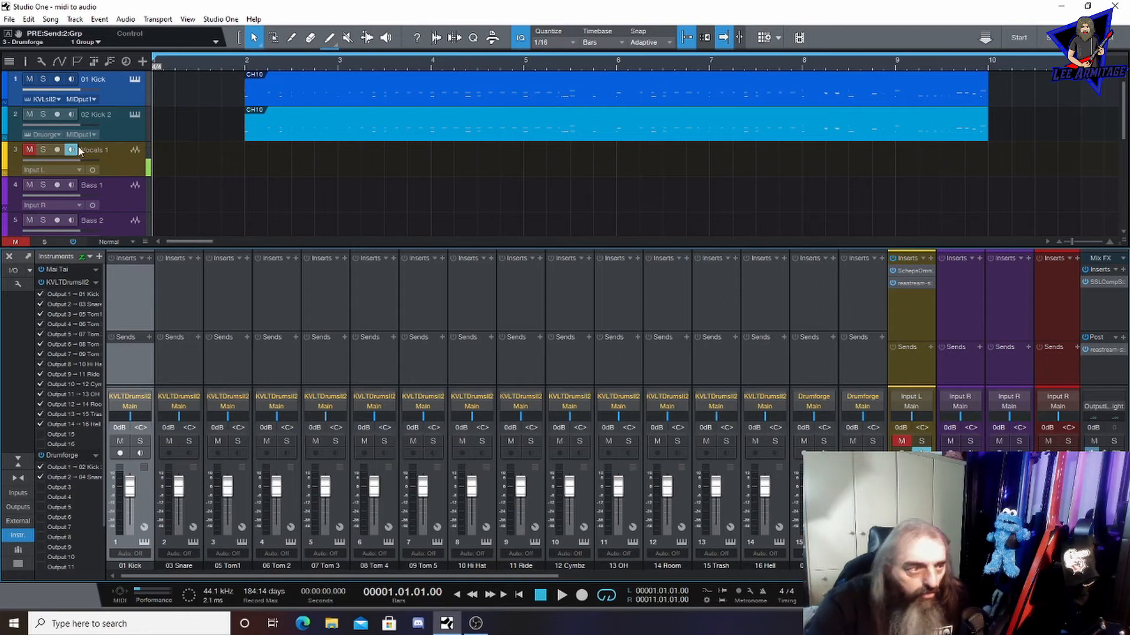
pyautogui.click(44, 80)
pyautogui.click(44, 114)
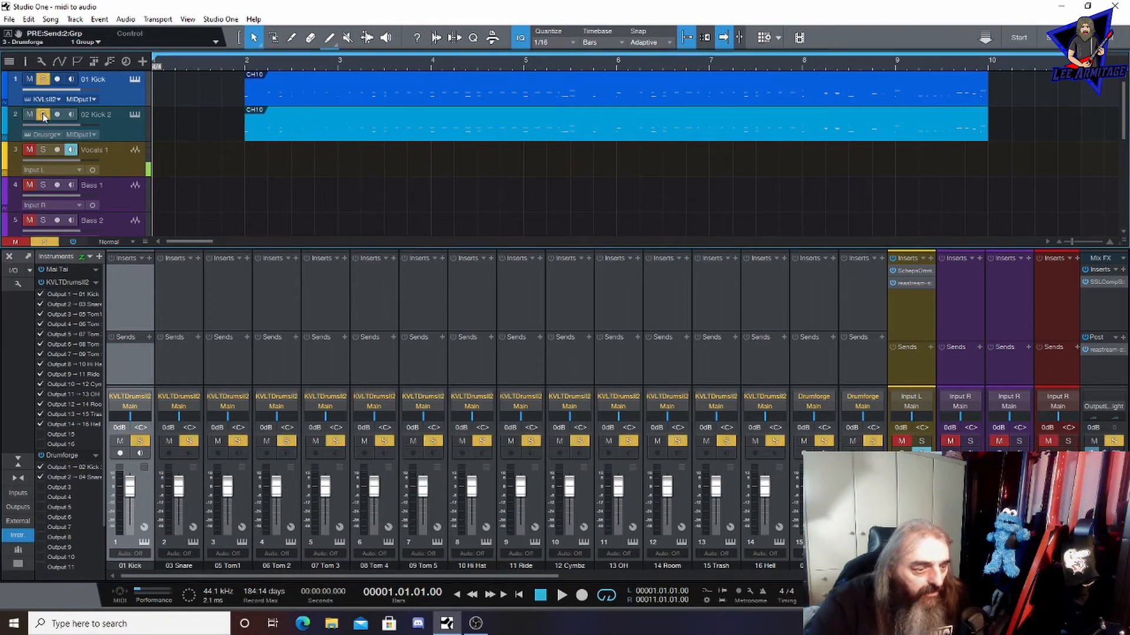
# Set up a stem export of the drum channels, excluding the Drum dist, Slapback delay, Delay, Leads delay, Verb1 and Verb2 effect channels
pyautogui.click(49, 21)
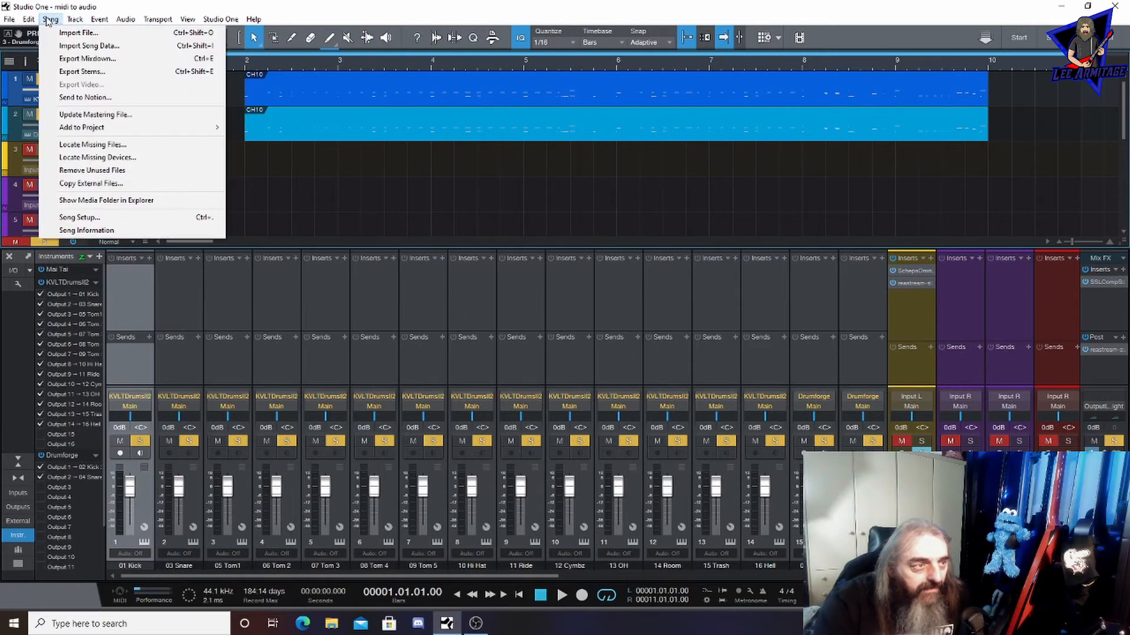
pyautogui.click(87, 72)
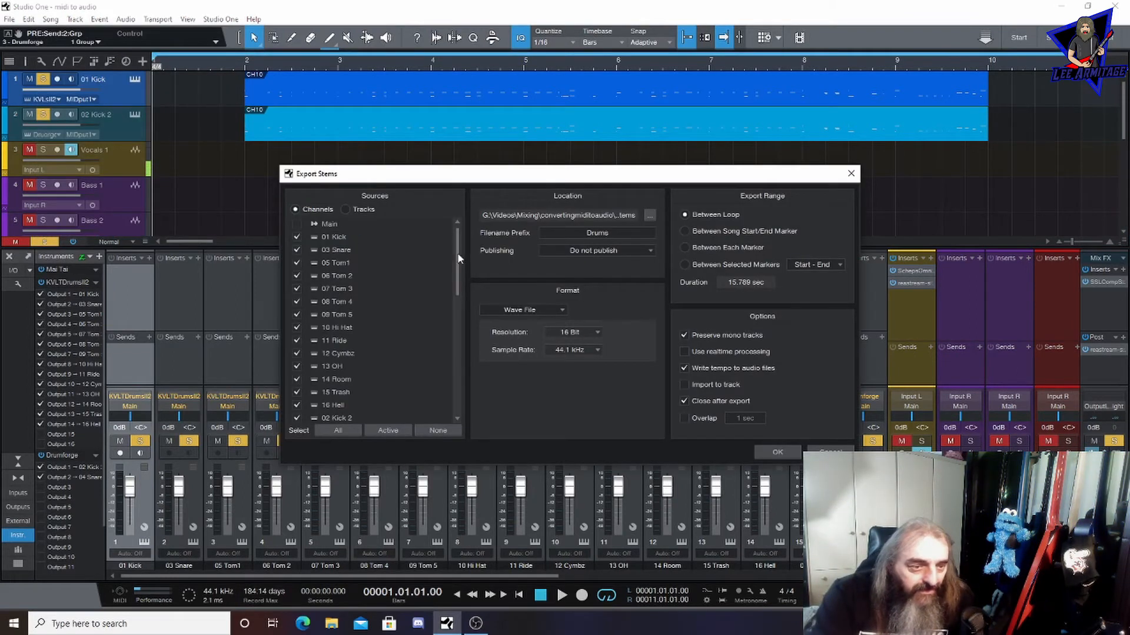
pyautogui.moveTo(457, 252); pyautogui.dragTo(456, 372)
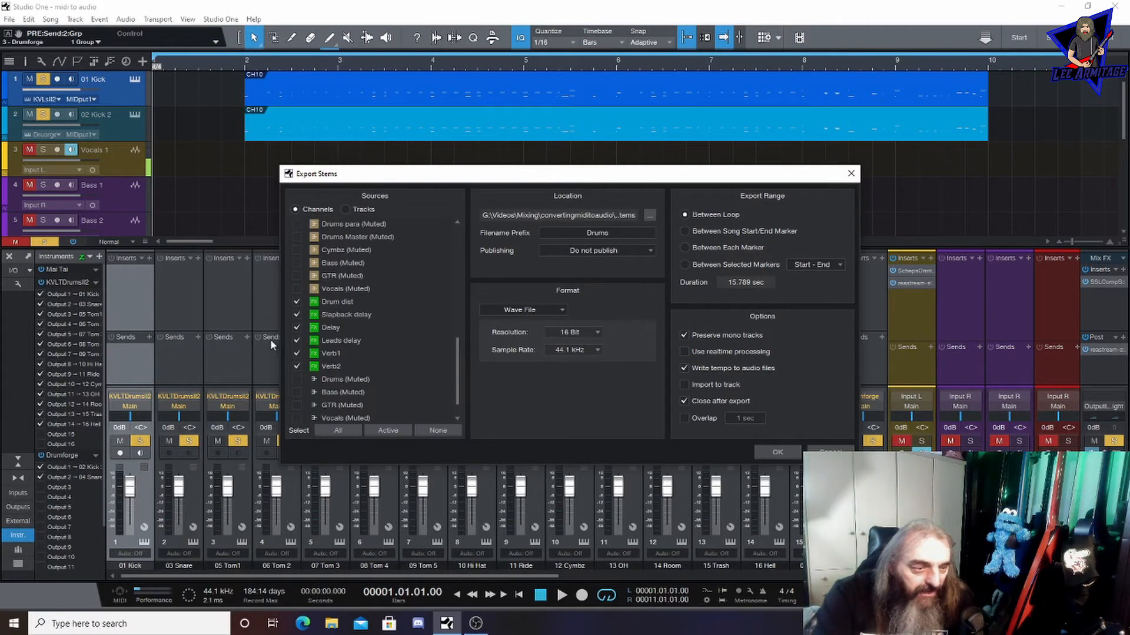
pyautogui.moveTo(298, 304); pyautogui.dragTo(293, 362)
pyautogui.scroll(3, 415, 329)
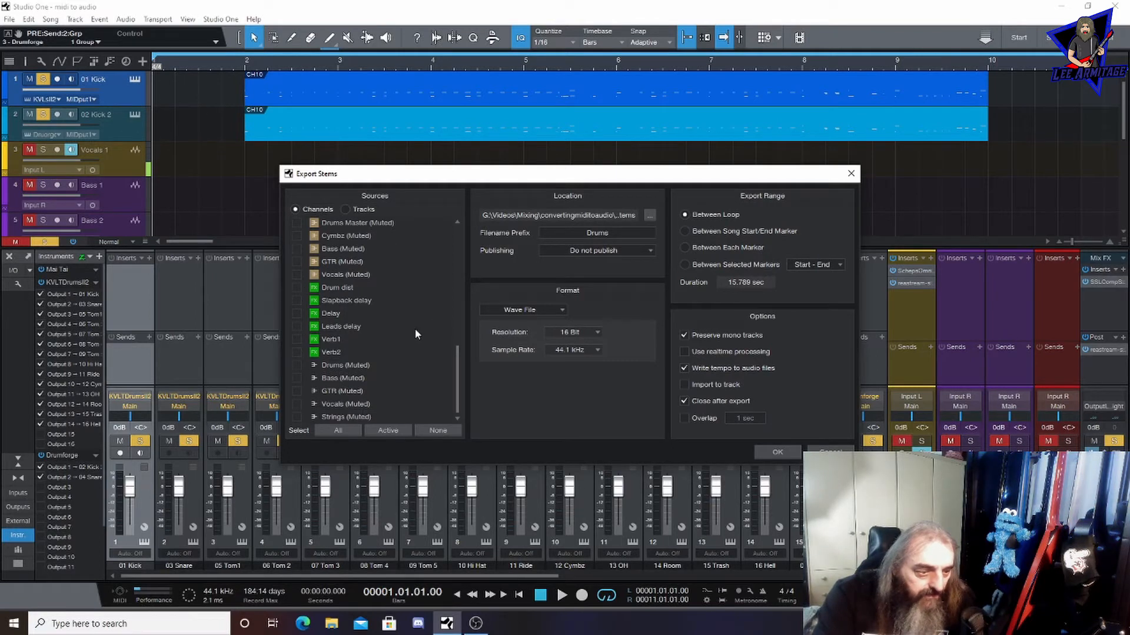
pyautogui.scroll(8, 415, 325)
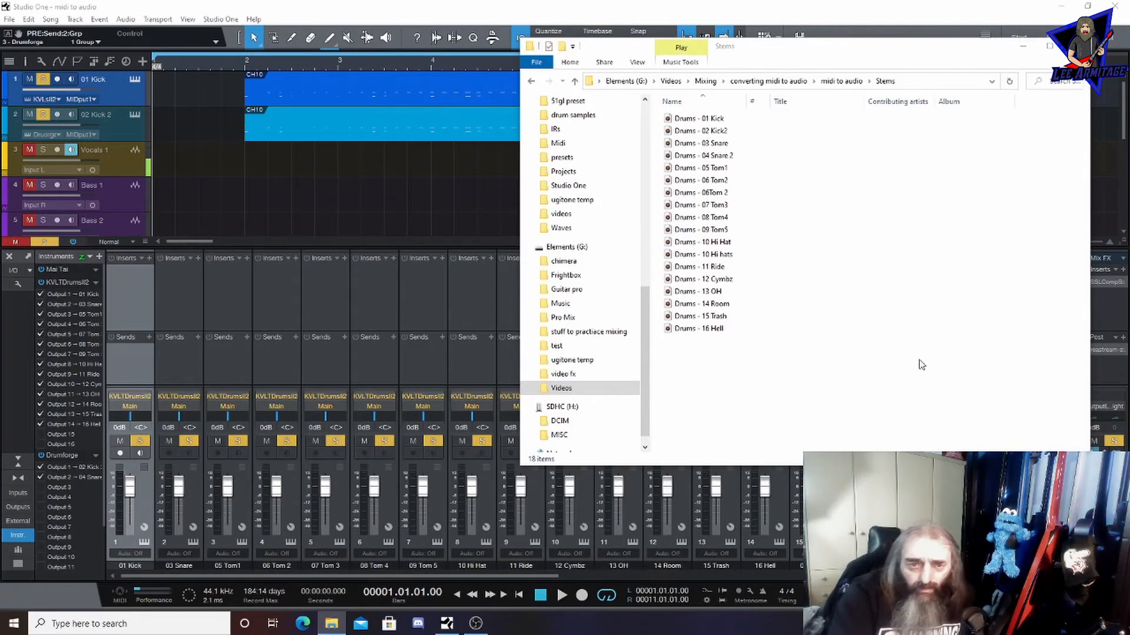
# Import all exported drum stems from the Stems folder, Drums - 01 Kick through Drums - 16 Hell, onto separate new audio tracks below Mai Tai
pyautogui.click(706, 118)
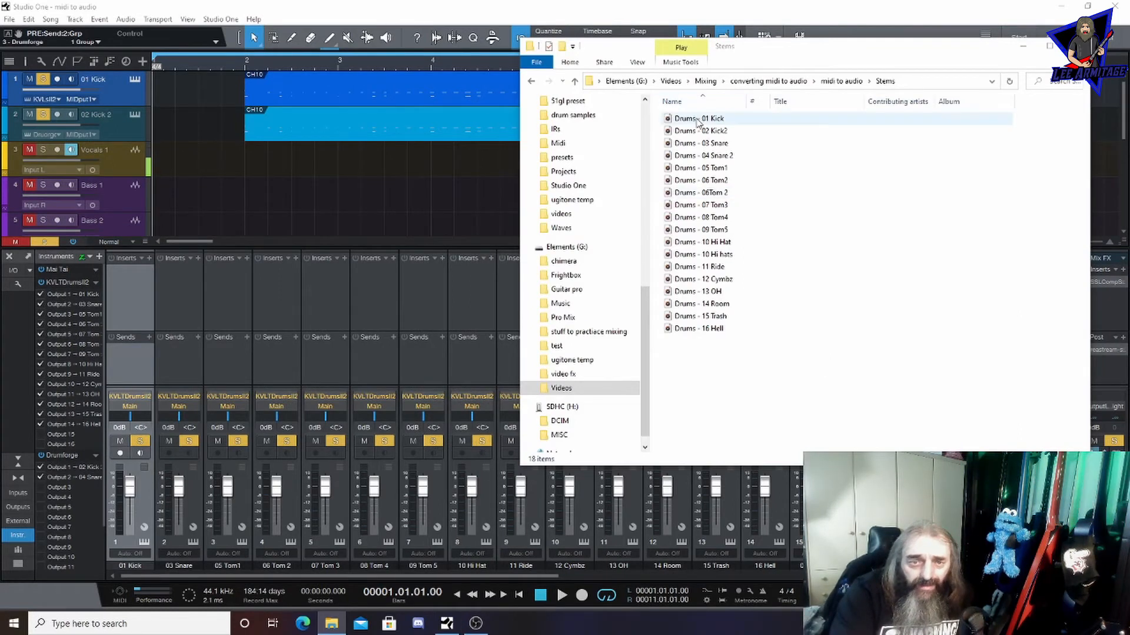
pyautogui.keyDown('shift'); pyautogui.click(706, 330); pyautogui.keyUp('shift')
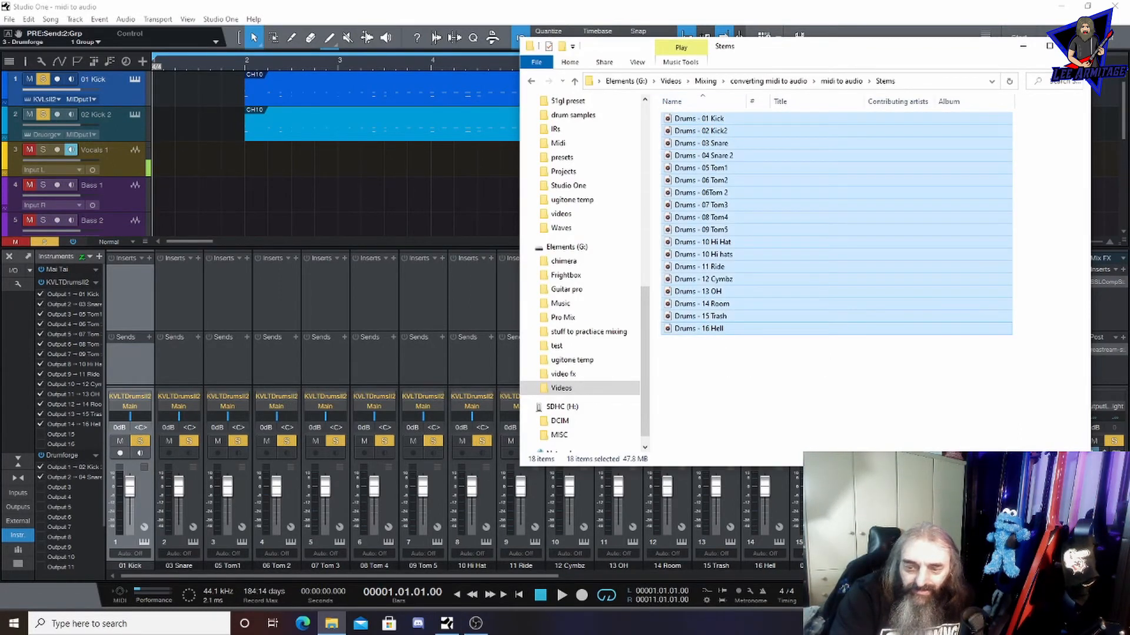
pyautogui.click(1076, 595)
pyautogui.click(331, 624)
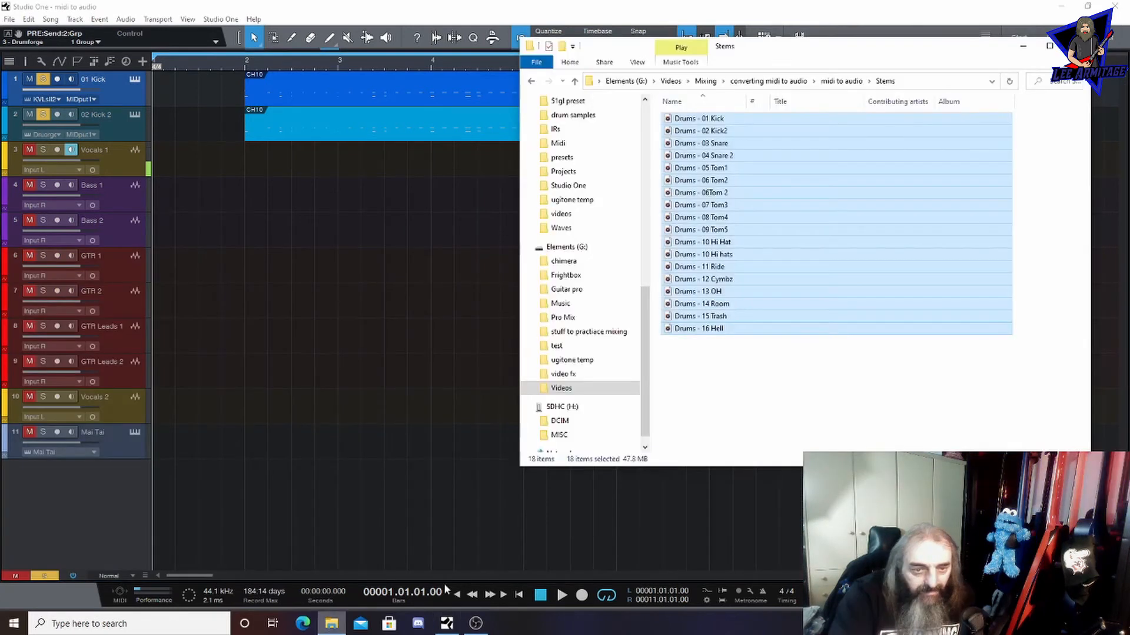
pyautogui.moveTo(701, 306); pyautogui.dragTo(163, 518)
# Move the imported drum stem tracks up so they sit directly below Vocals 1
pyautogui.scroll(4, 71, 150)
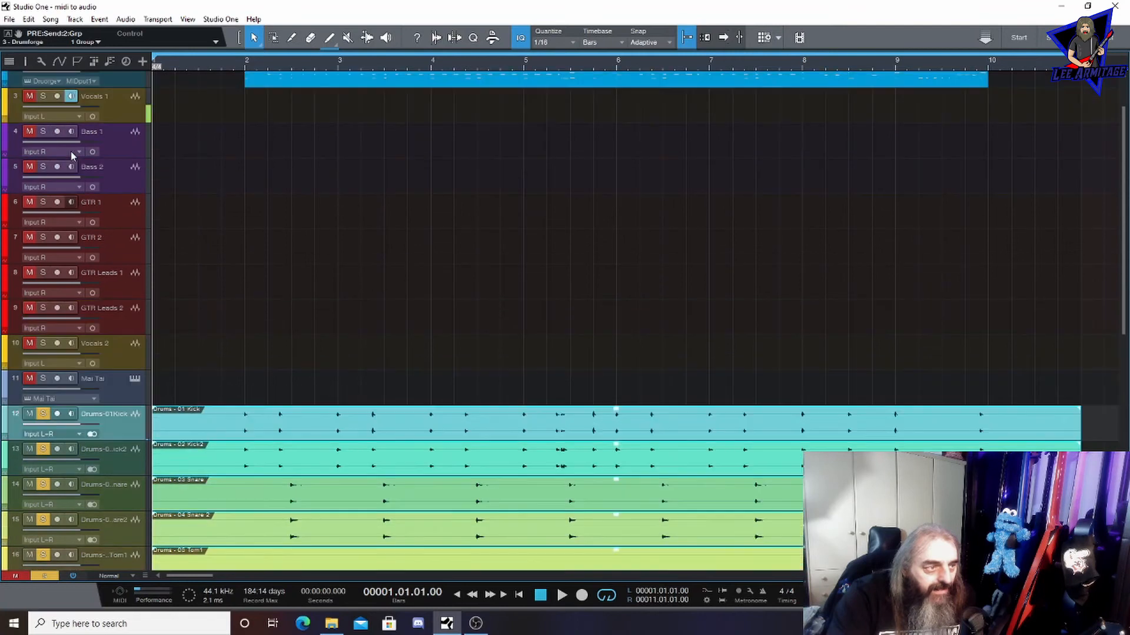
pyautogui.scroll(-2, 71, 159)
pyautogui.scroll(-6, 72, 165)
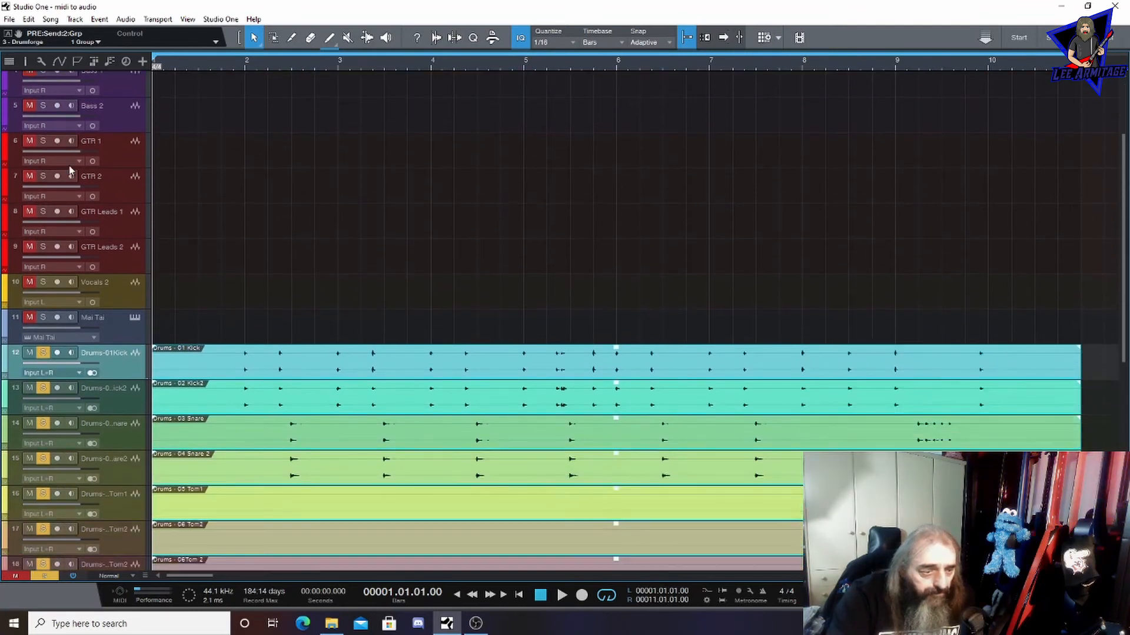
pyautogui.scroll(-5, 65, 169)
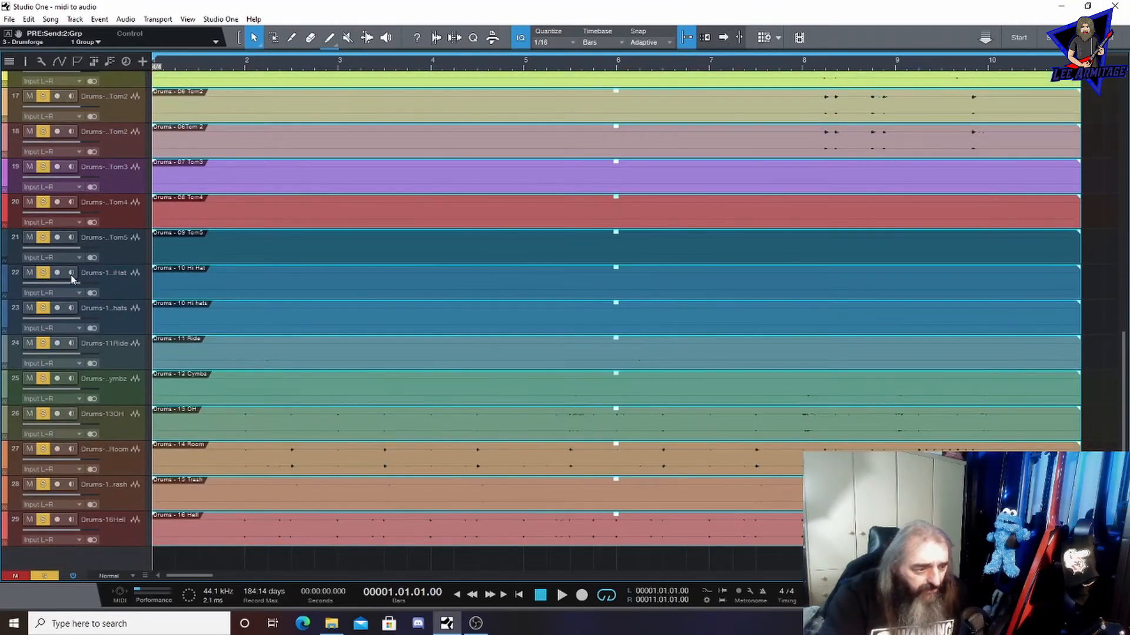
pyautogui.scroll(4, 133, 150)
pyautogui.scroll(-5, 133, 150)
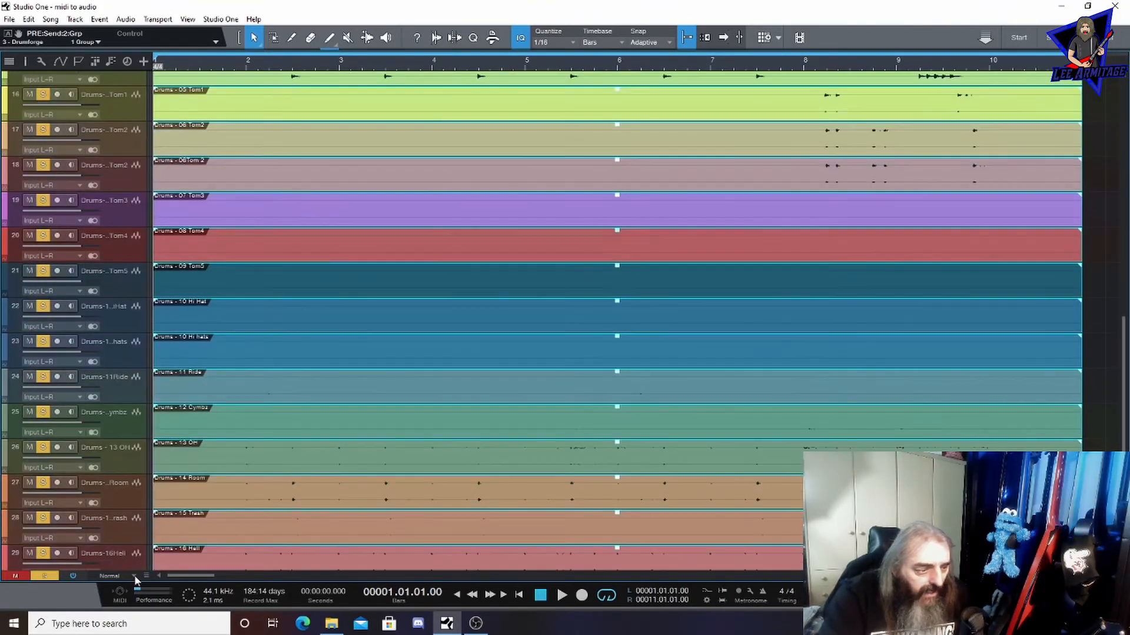
pyautogui.scroll(10, 127, 528)
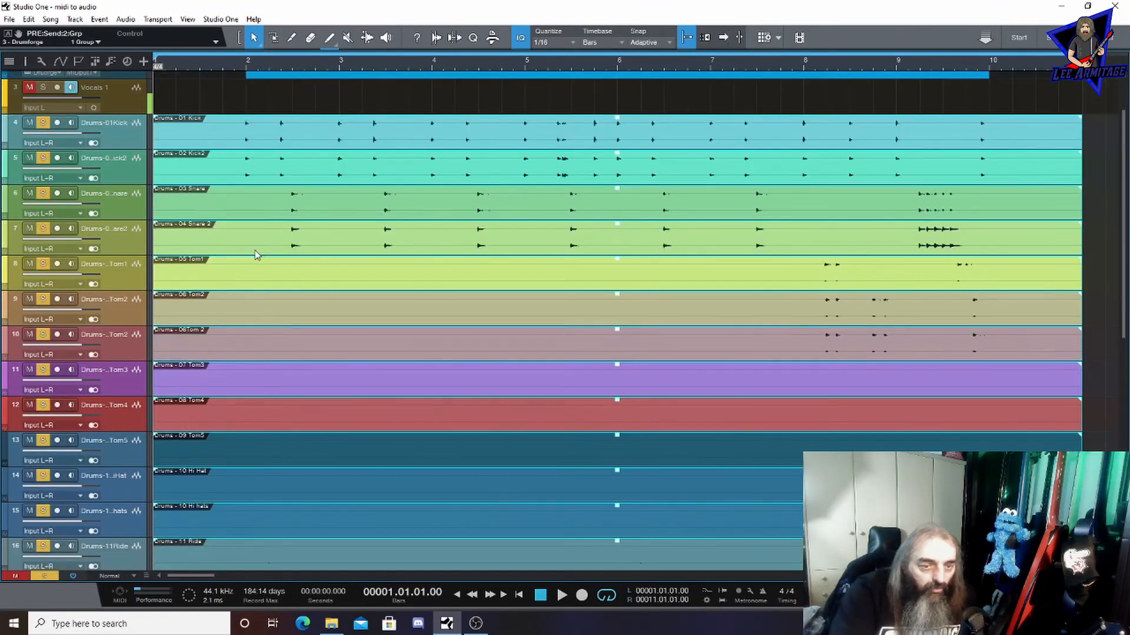
pyautogui.scroll(-7, 245, 252)
pyautogui.scroll(2, 180, 286)
pyautogui.scroll(6, 180, 287)
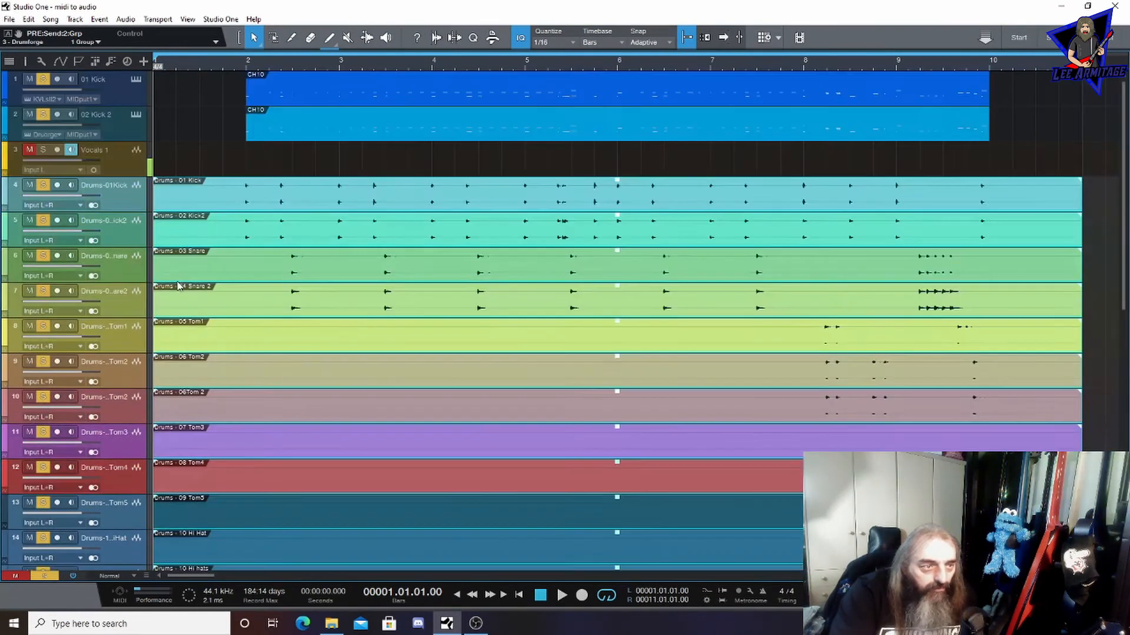
# Hide the 01 Kick and 02 Kick 2 MIDI tracks from the arrangement using the track list, and close the list
pyautogui.click(8, 61)
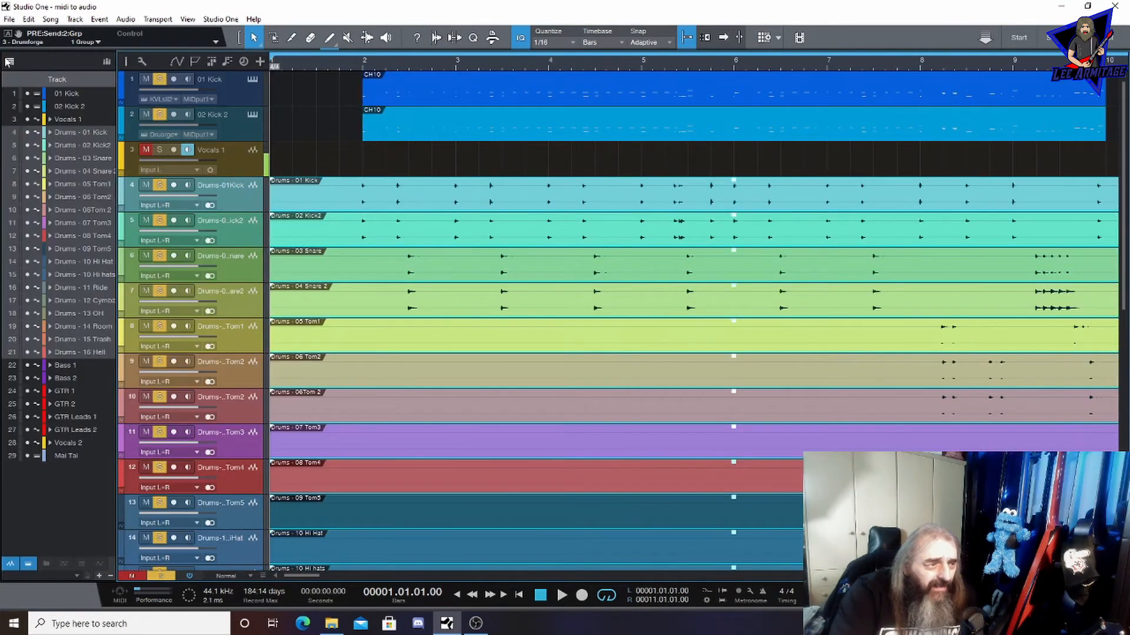
pyautogui.click(27, 94)
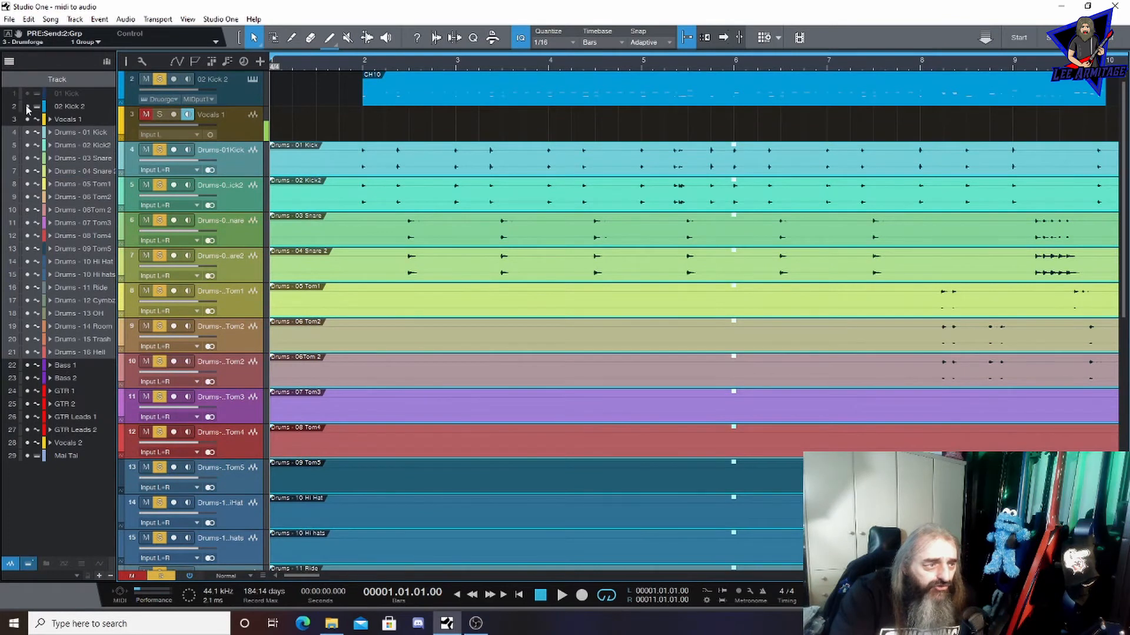
pyautogui.click(26, 105)
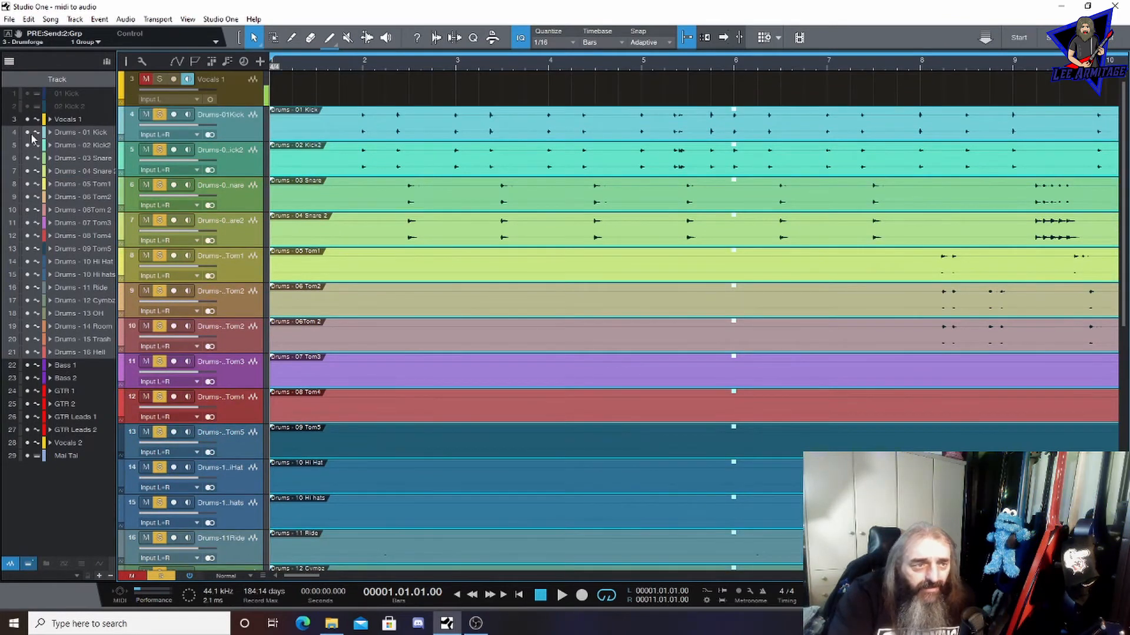
pyautogui.click(9, 61)
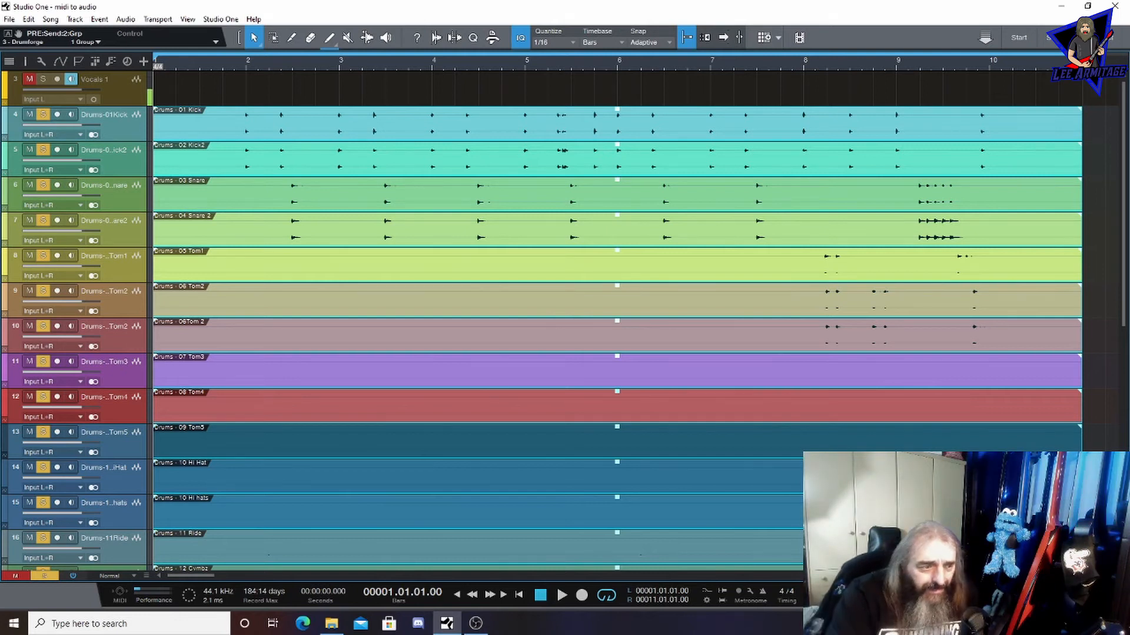
# Disable all active KVLT Drums II and Drumforge outputs in the mixer and hide the instrument list
pyautogui.scroll(-6, 763, 254)
pyautogui.scroll(4, 761, 258)
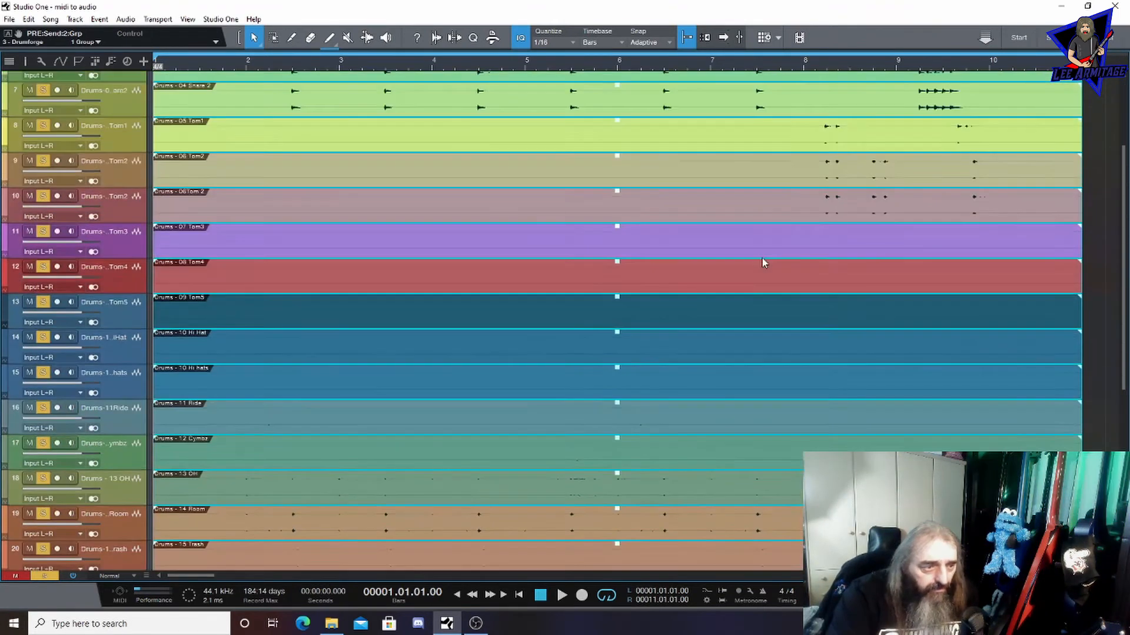
pyautogui.scroll(4, 761, 258)
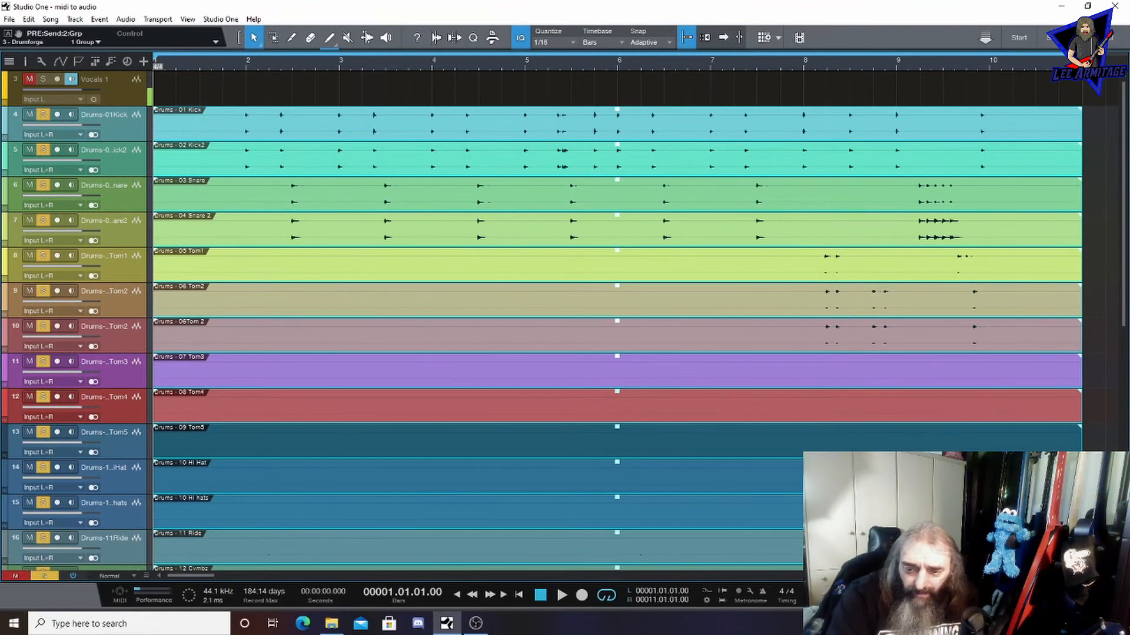
pyautogui.press('F3')
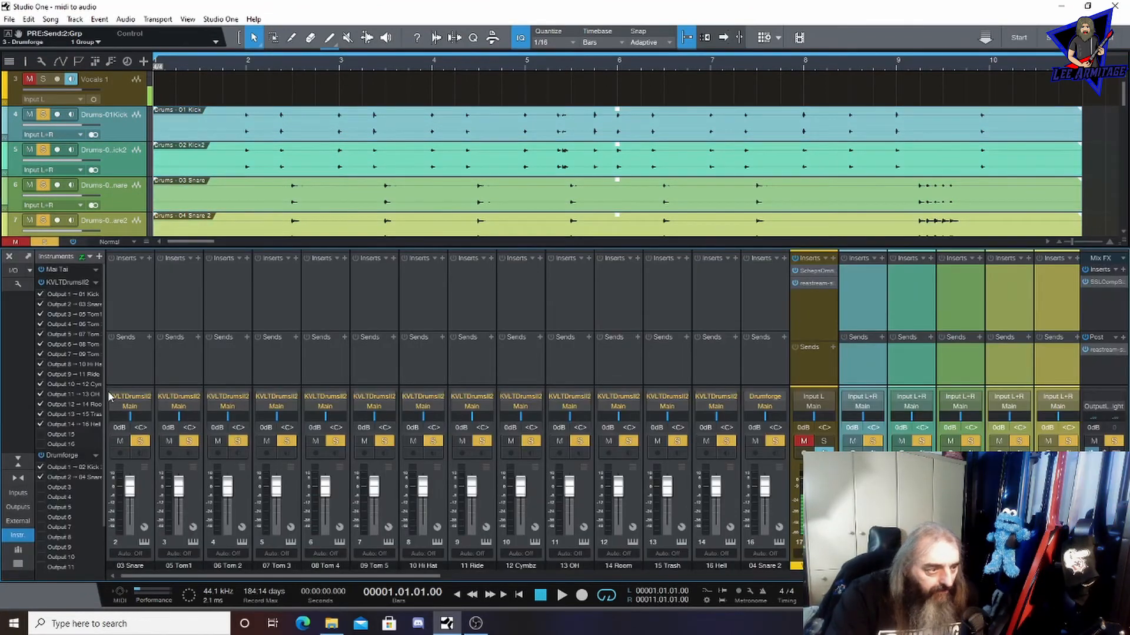
pyautogui.click(41, 294)
pyautogui.click(39, 305)
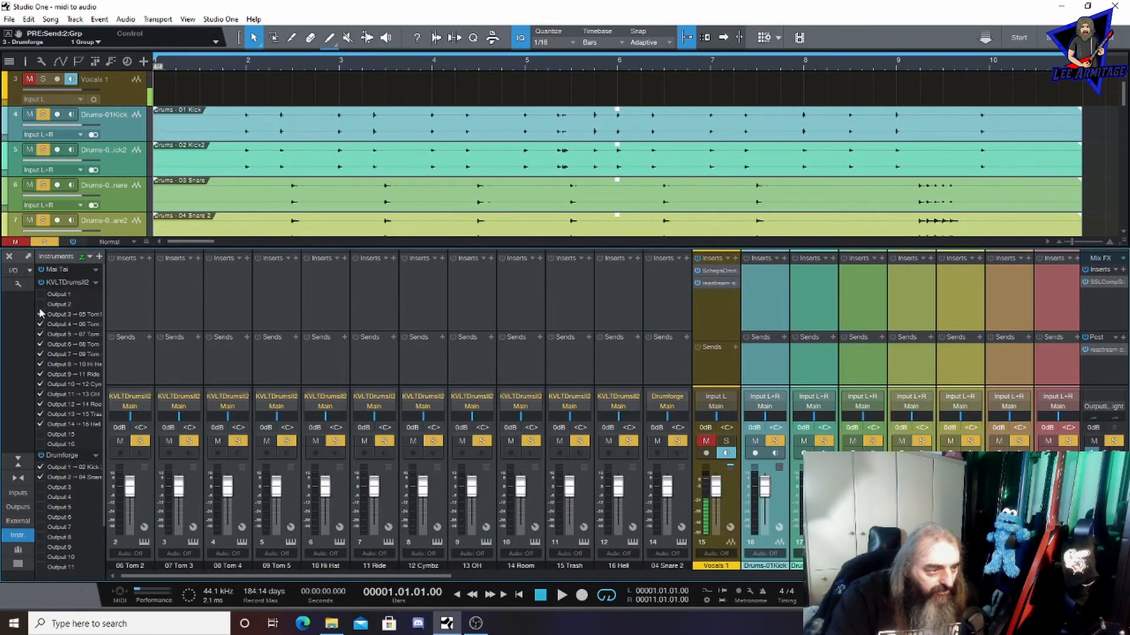
pyautogui.click(40, 314)
pyautogui.click(40, 325)
pyautogui.click(40, 334)
pyautogui.click(40, 344)
pyautogui.click(40, 354)
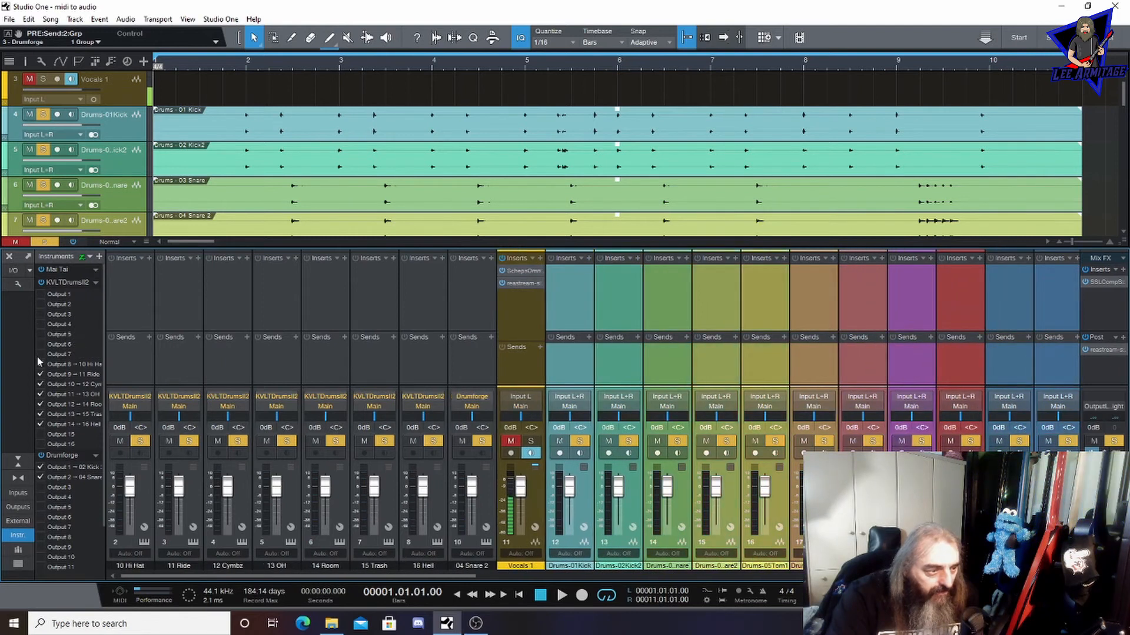
pyautogui.click(40, 283)
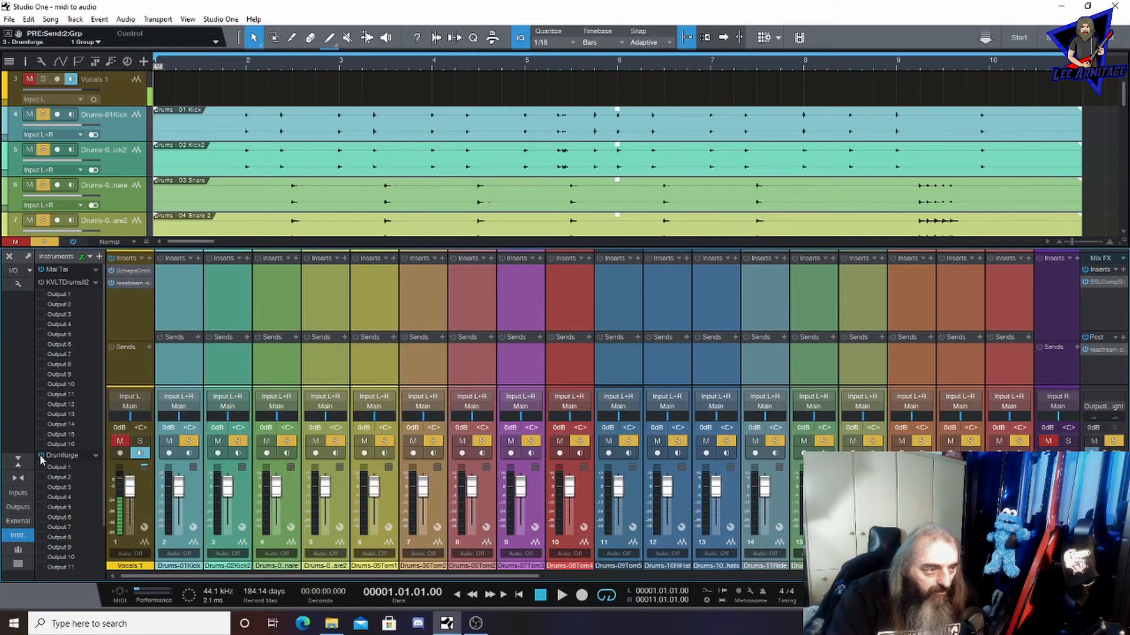
pyautogui.click(18, 536)
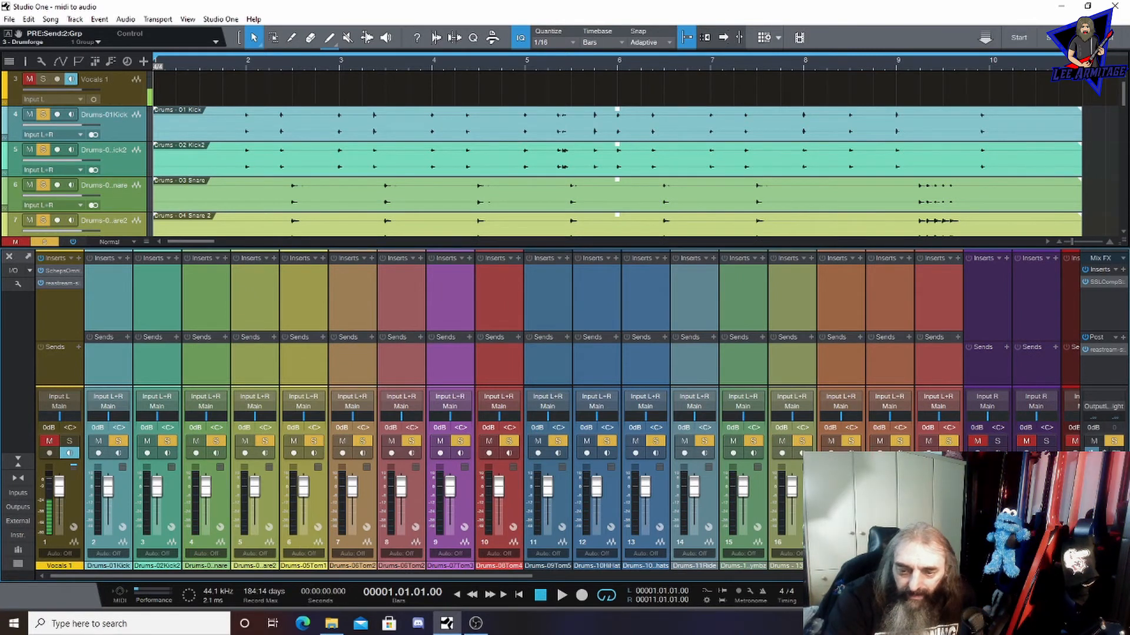
# Colour all the imported drum stem tracks blue and check them in the arrangement with the mixer hidden
pyautogui.click(790, 494)
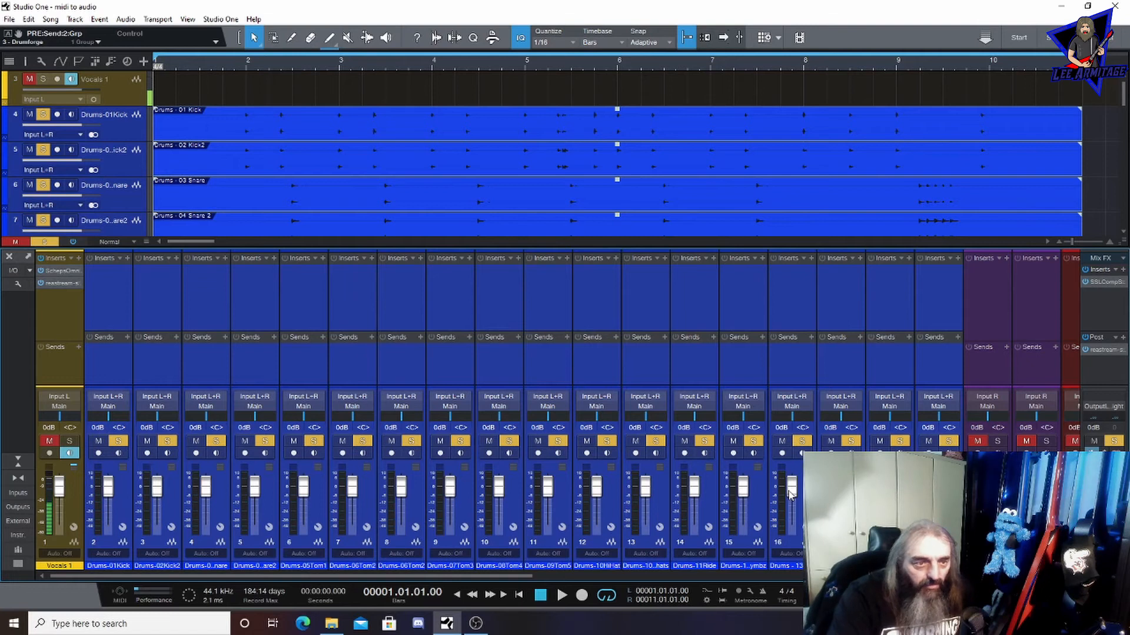
pyautogui.press('F3')
pyautogui.scroll(-5, 604, 283)
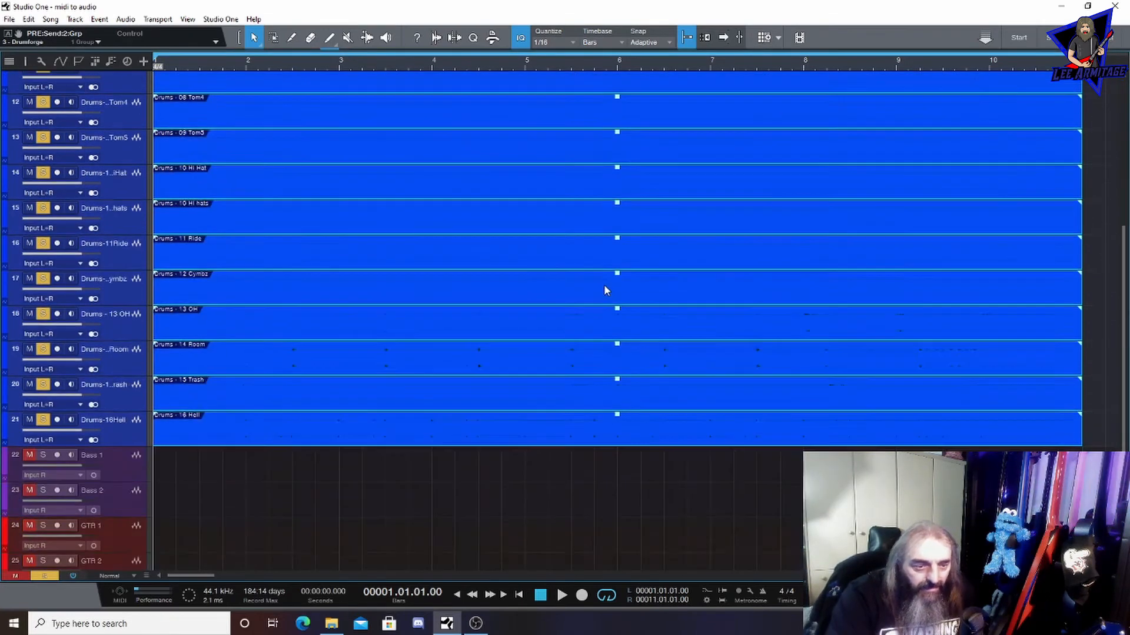
pyautogui.scroll(4, 602, 288)
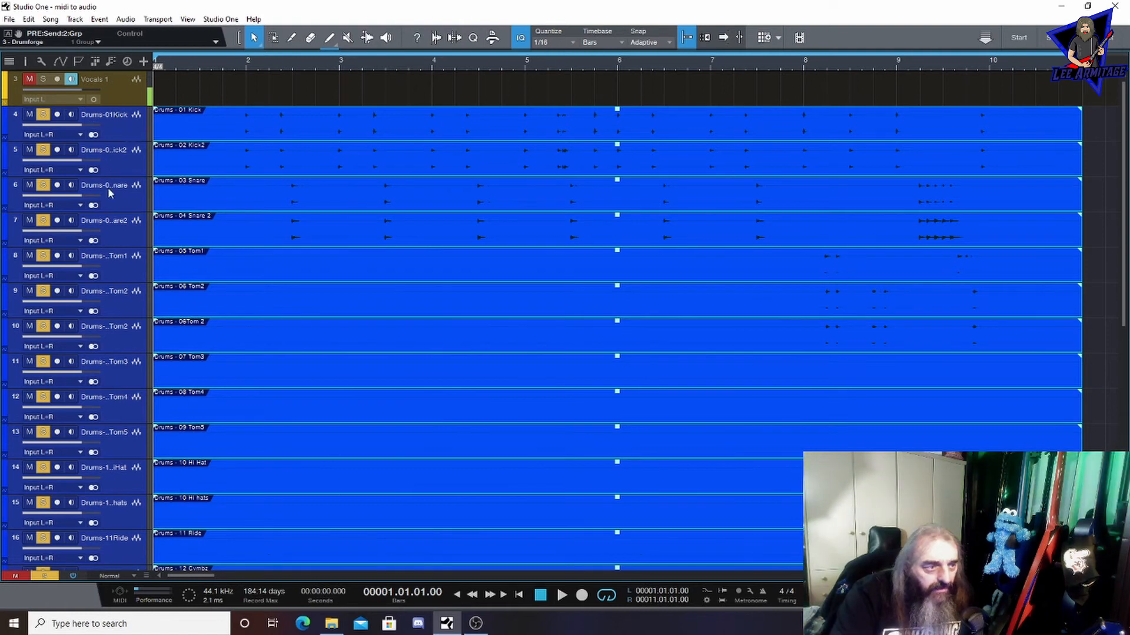
# Strip the "Drums - " prefix from the imported drum track names and remove the duplicate 06Tom 2 track
pyautogui.doubleClick(104, 116)
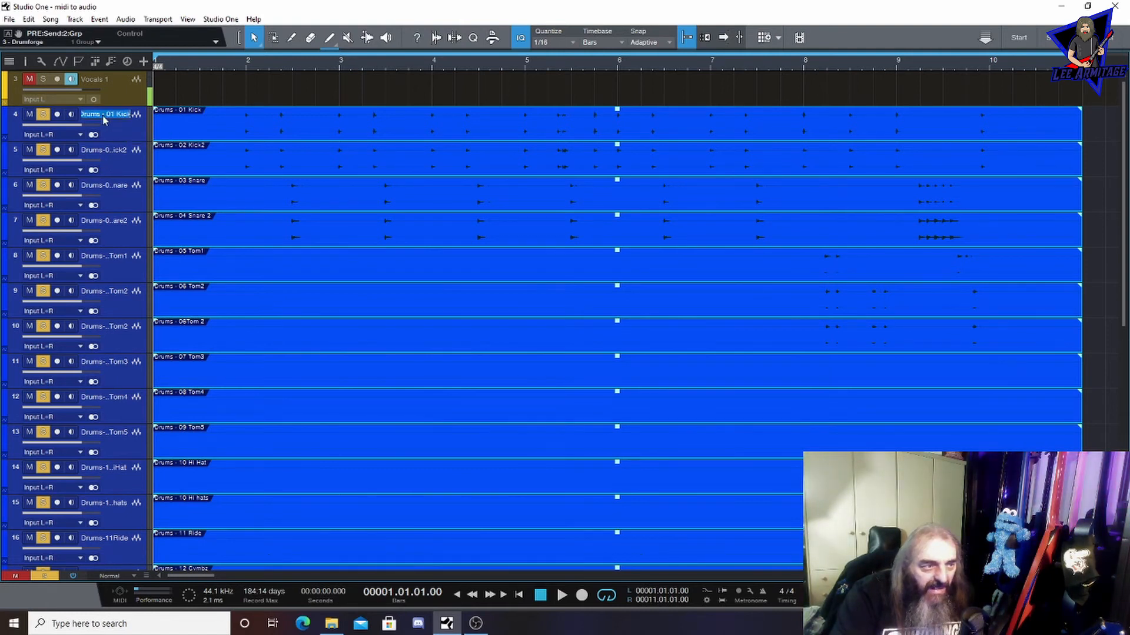
pyautogui.click(105, 115)
pyautogui.moveTo(106, 113); pyautogui.dragTo(68, 113)
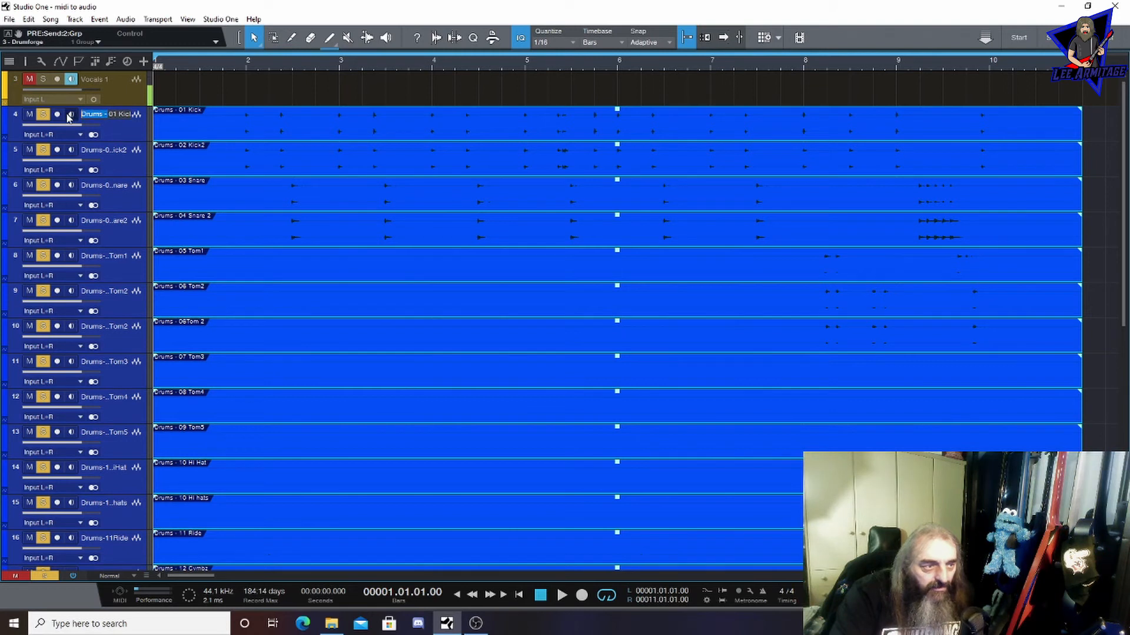
pyautogui.press('BackSpace')
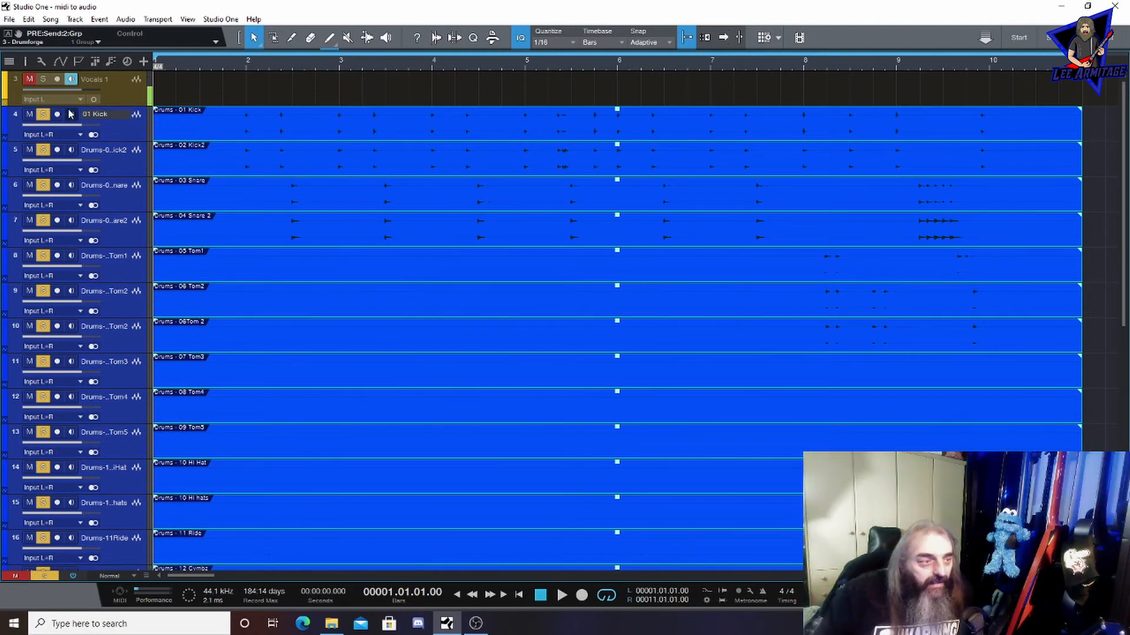
pyautogui.press('Tab')
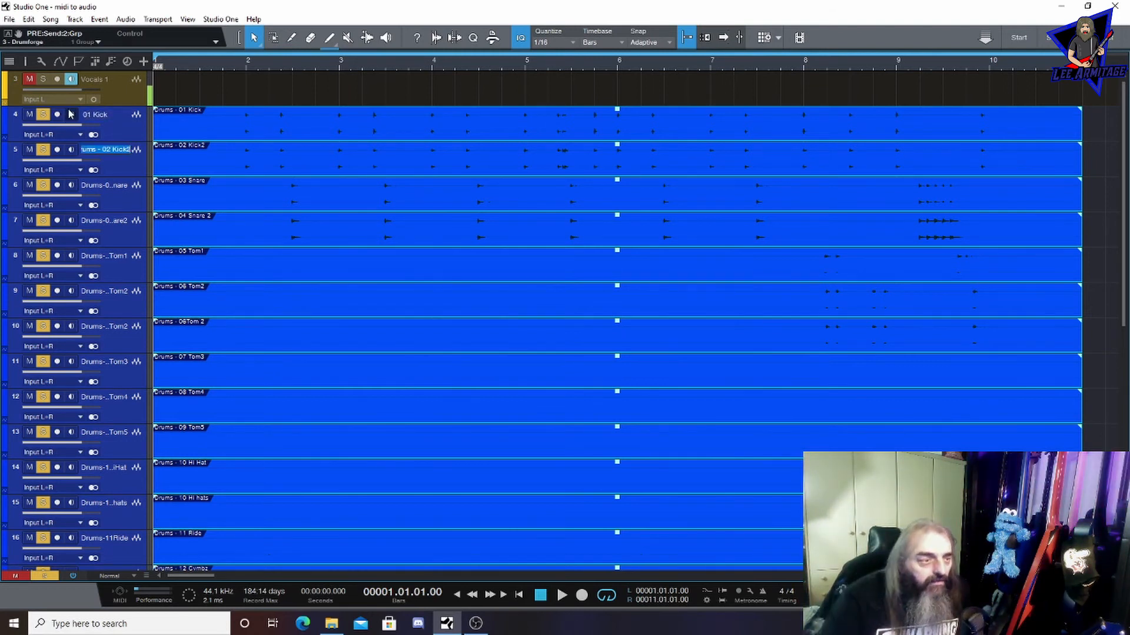
pyautogui.press('Home')
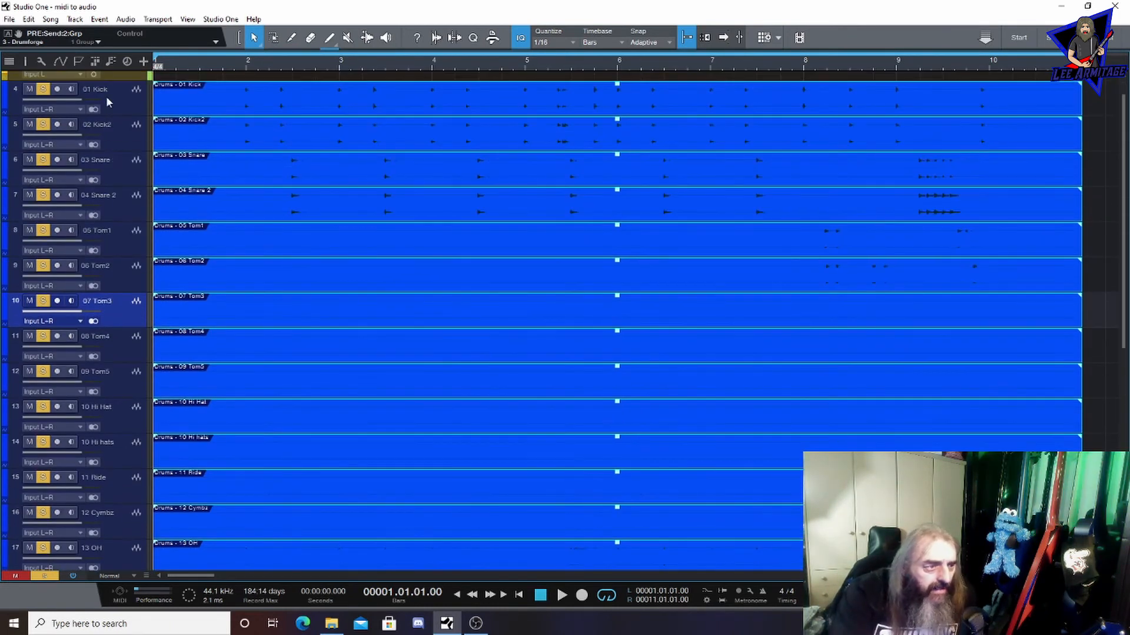
pyautogui.scroll(1, 106, 97)
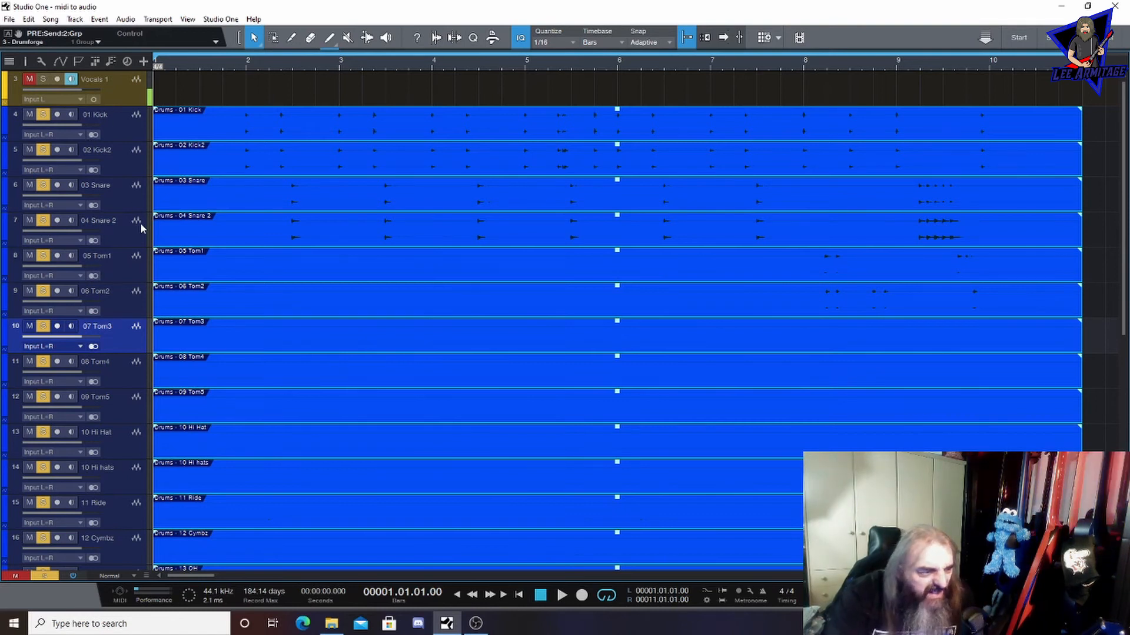
pyautogui.press('F3')
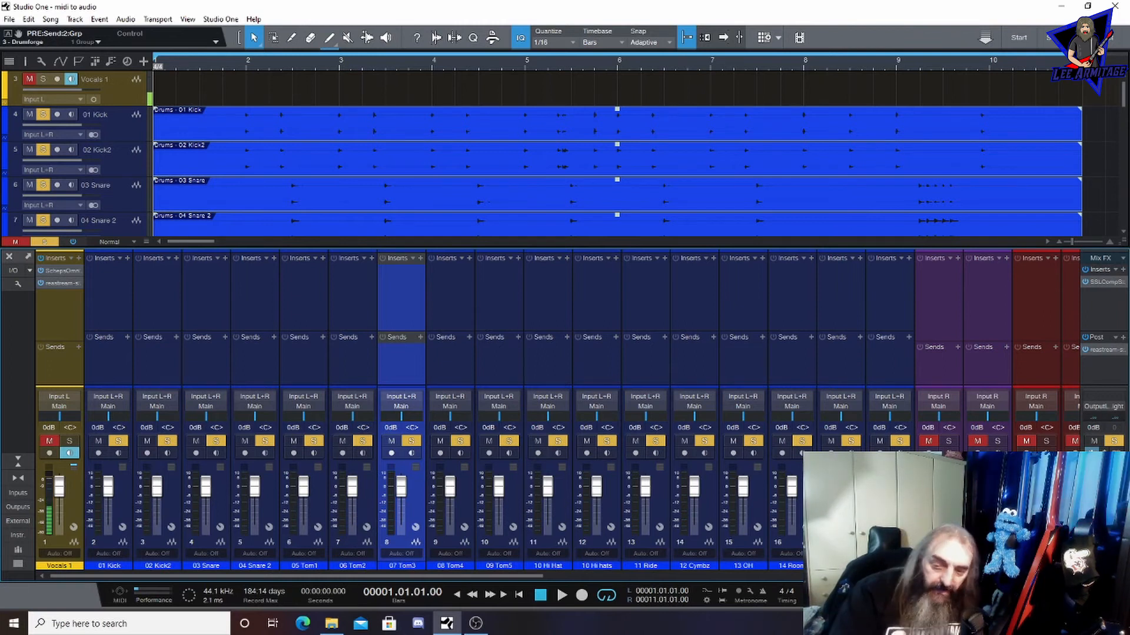
# Hide the mixer and switch the 01 Kick, 02 Kick2, 03 Snare and 04 Snare 2 tracks from stereo to mono
pyautogui.press('F3')
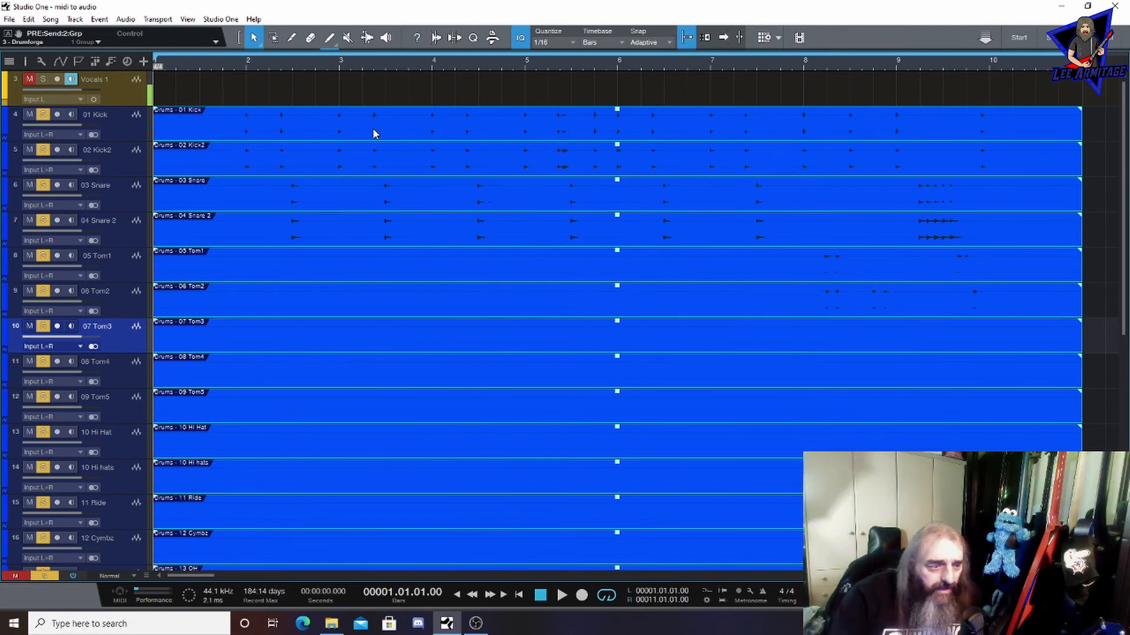
pyautogui.scroll(-5, 367, 141)
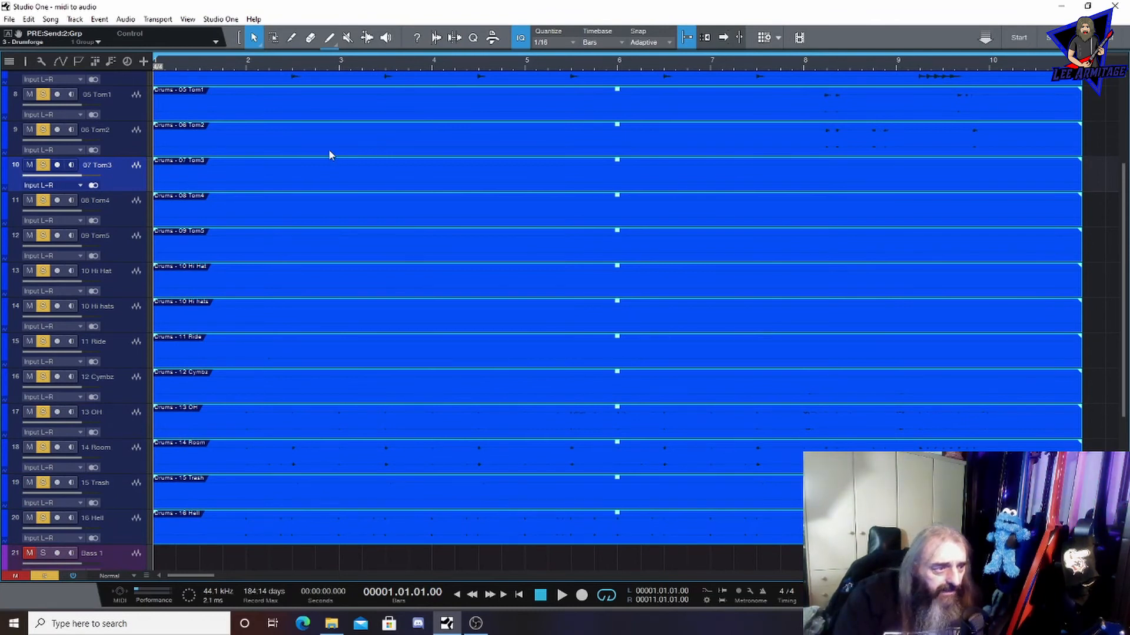
pyautogui.scroll(4, 123, 100)
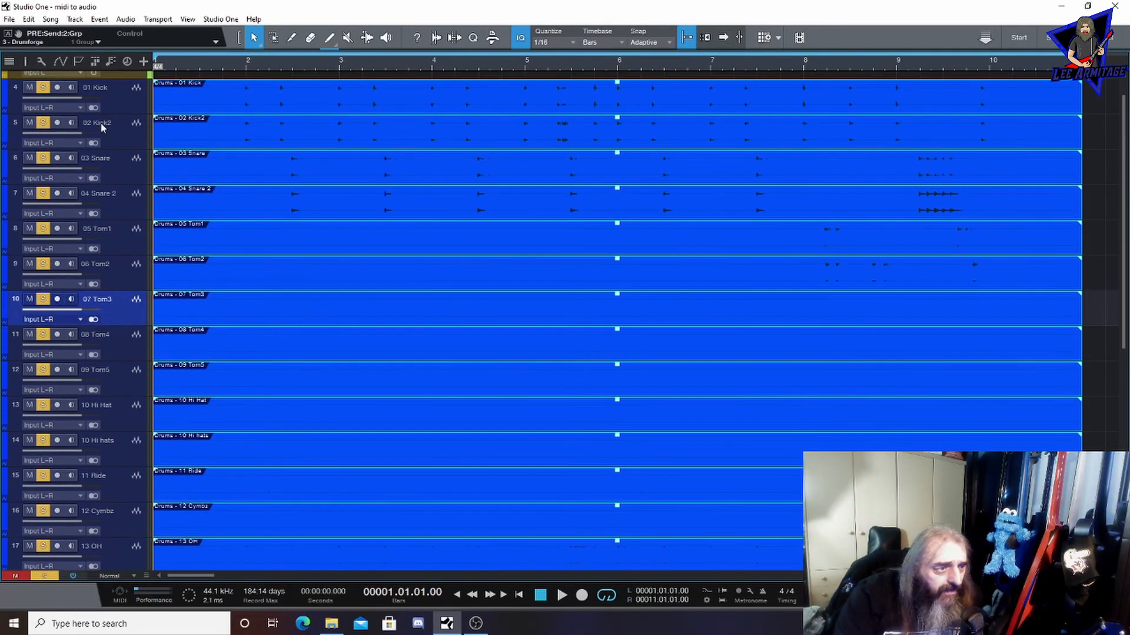
pyautogui.click(94, 107)
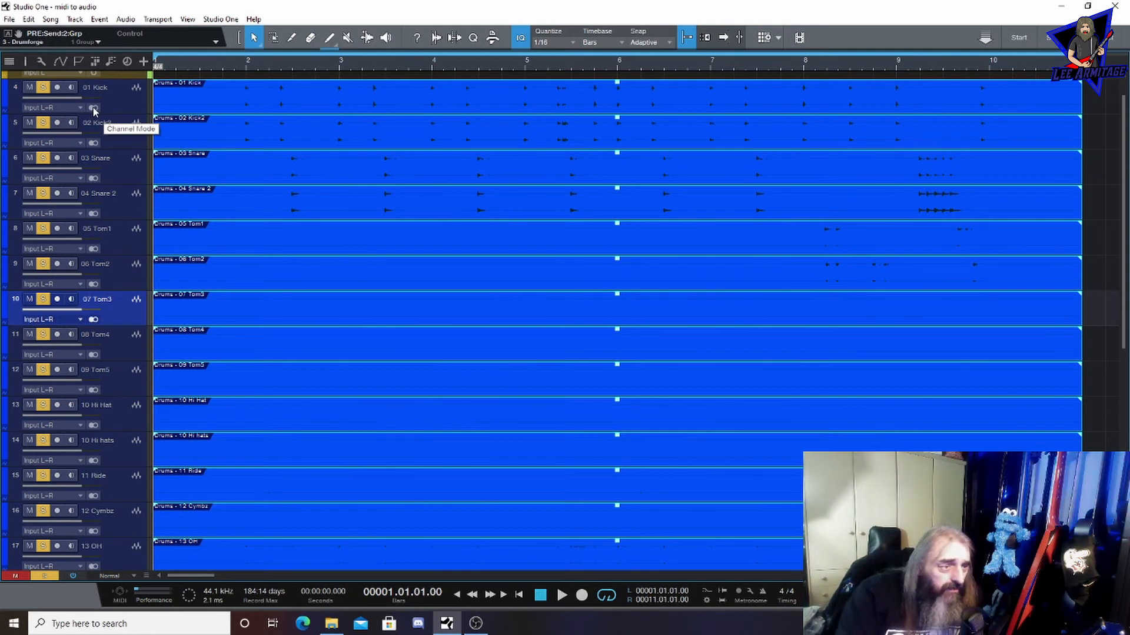
pyautogui.click(93, 107)
pyautogui.click(93, 142)
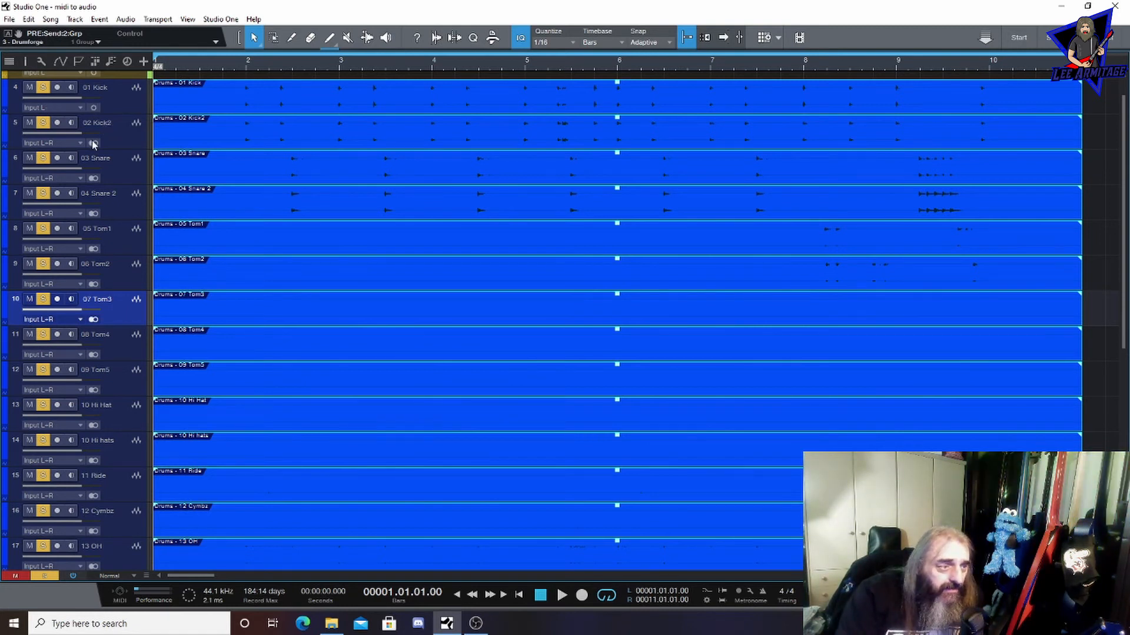
pyautogui.click(93, 177)
pyautogui.click(93, 213)
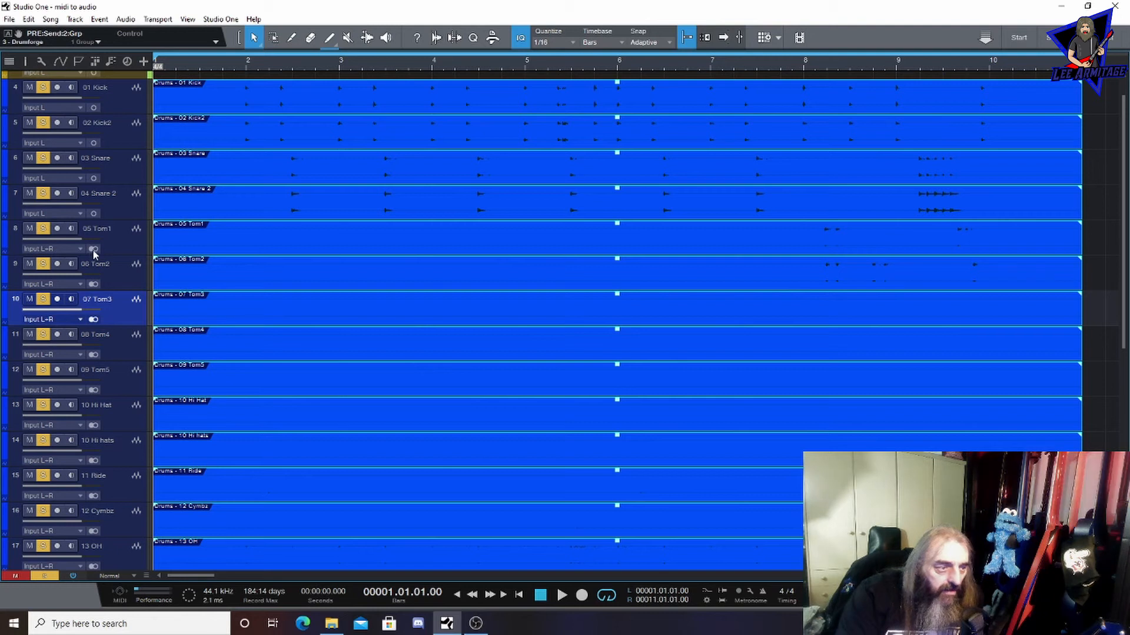
# Switch the five tom tracks, 10 Hi hats and 11 Ride to mono, and remove the spare 10 Hi Hat track
pyautogui.click(93, 284)
pyautogui.click(93, 319)
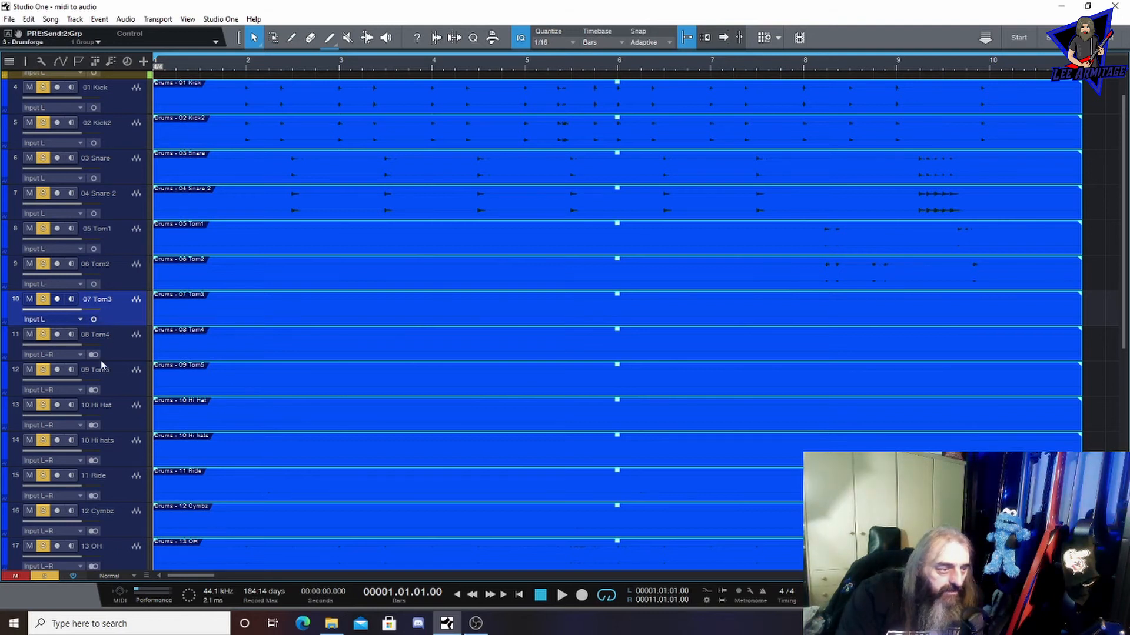
pyautogui.click(93, 390)
pyautogui.click(94, 460)
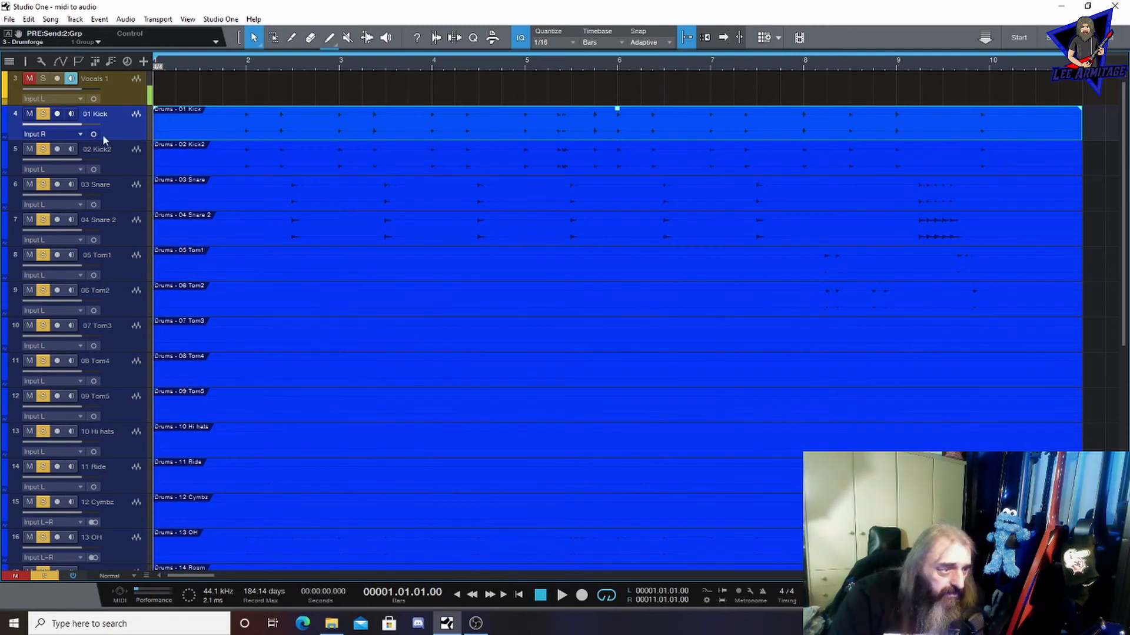
# Bounce the drum events on the mono tracks, from 01 Kick to 11 Ride, into mono audio
pyautogui.rightClick(330, 121)
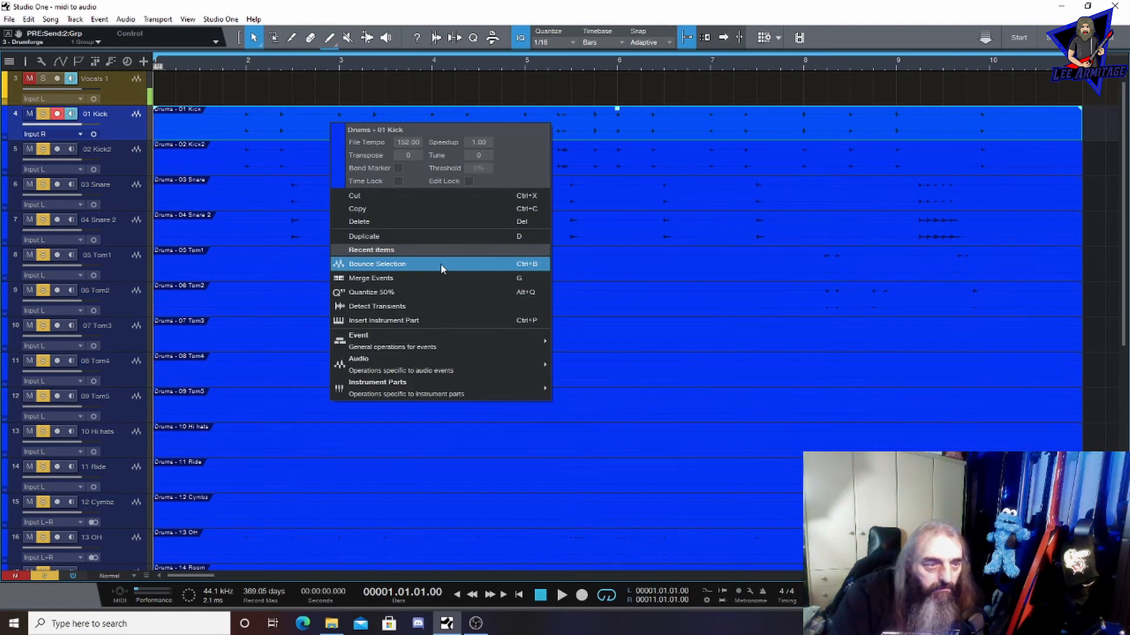
pyautogui.click(440, 265)
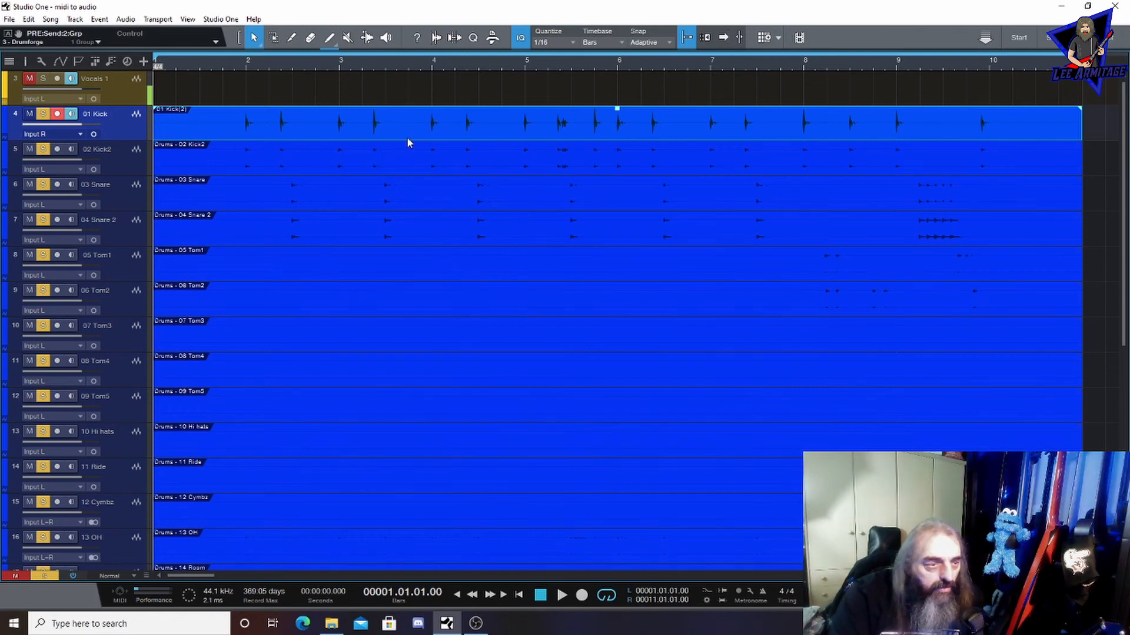
pyautogui.click(372, 156)
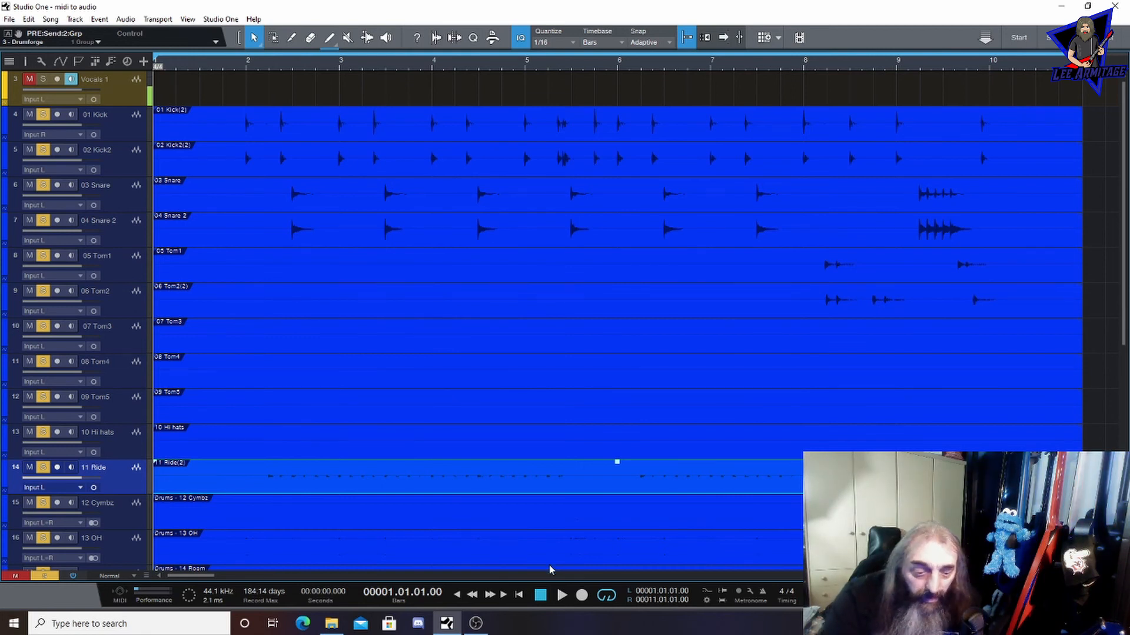
# Play the song to audition the bounced drum tracks, then stop and return to the start
pyautogui.click(560, 599)
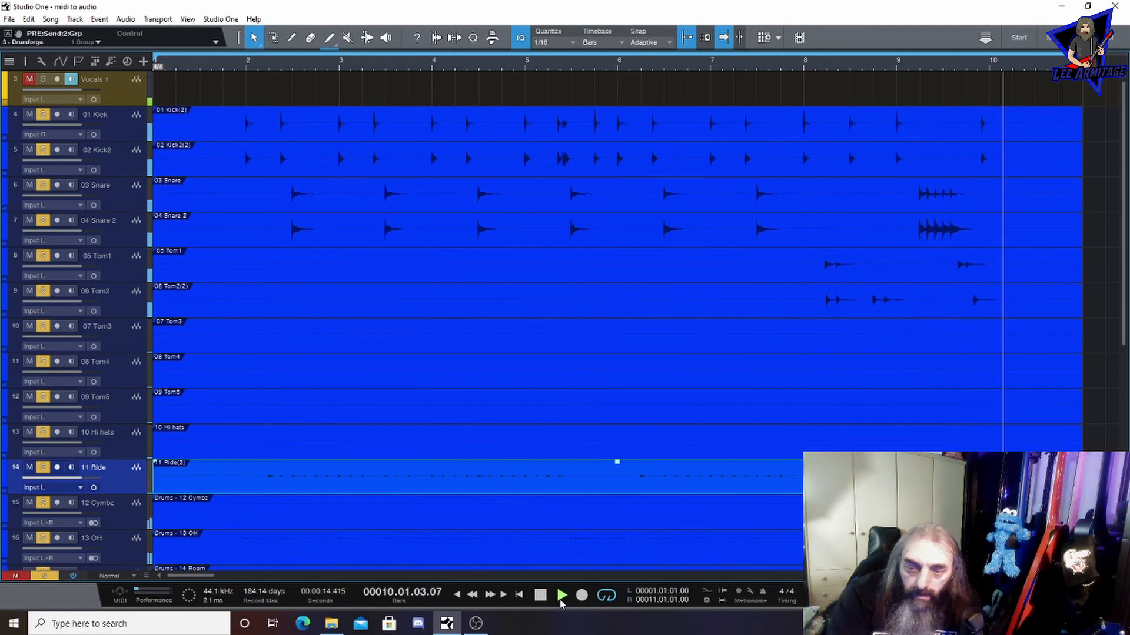
pyautogui.click(543, 595)
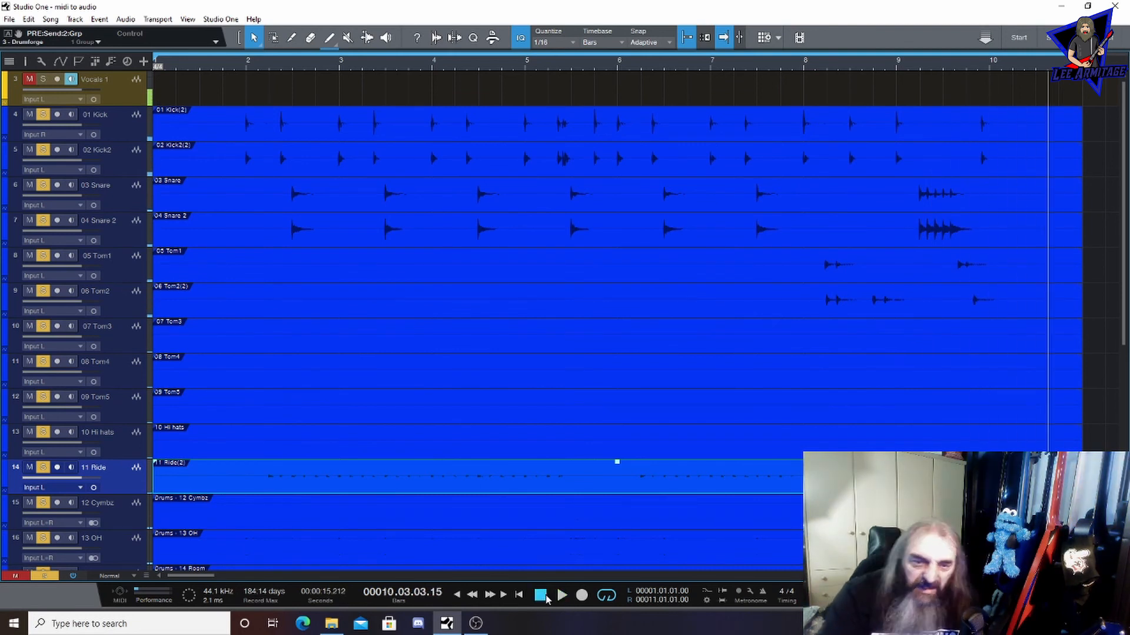
pyautogui.click(546, 596)
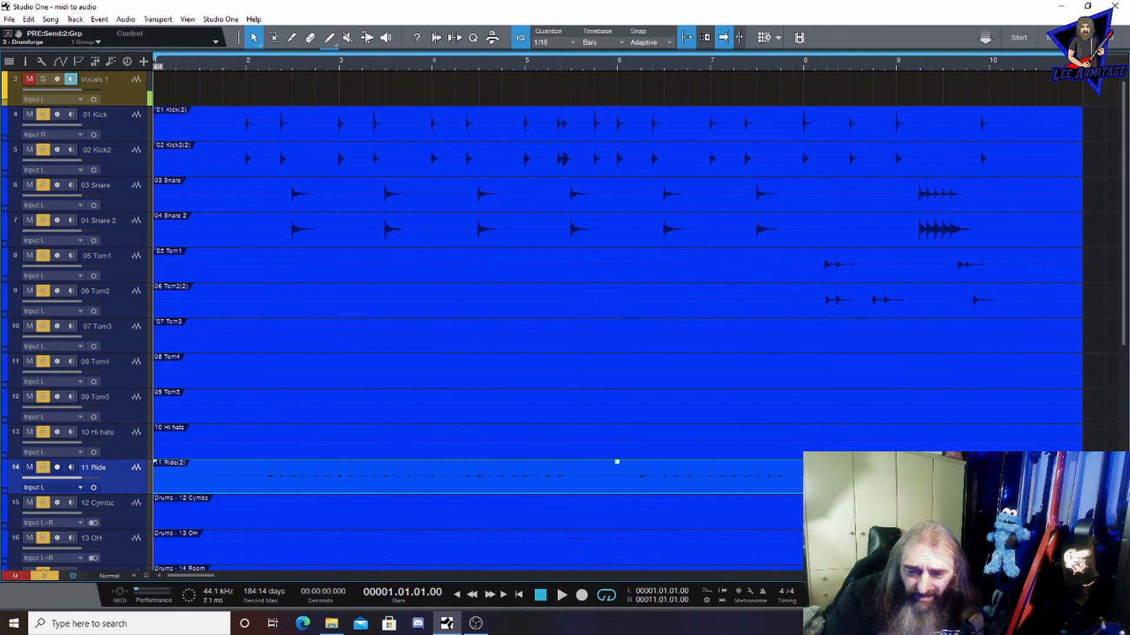
# Show the mixer and route the channels from 01 Kick to 09 Tom5 to the Drums Master bus
pyautogui.press('F3')
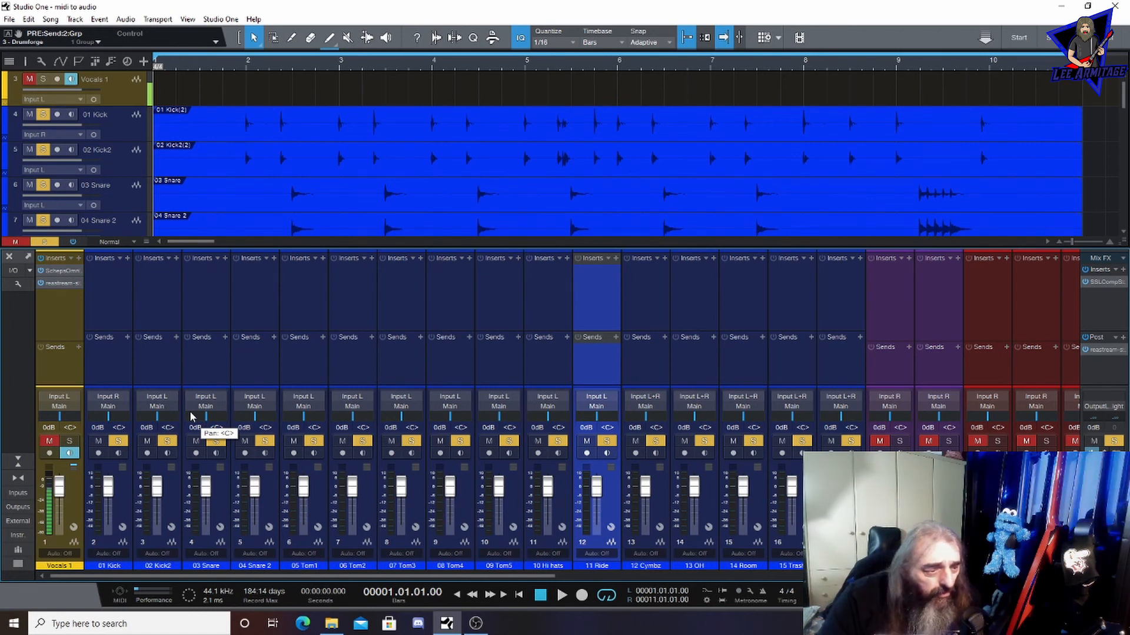
pyautogui.click(126, 499)
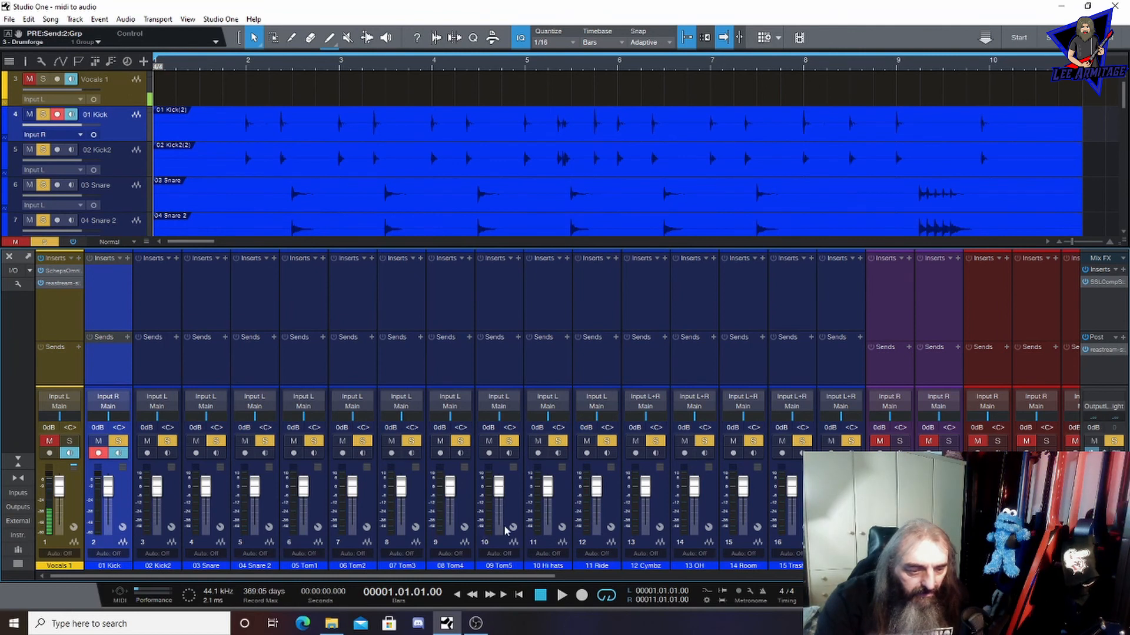
pyautogui.keyDown('shift'); pyautogui.click(515, 503); pyautogui.keyUp('shift')
pyautogui.click(498, 406)
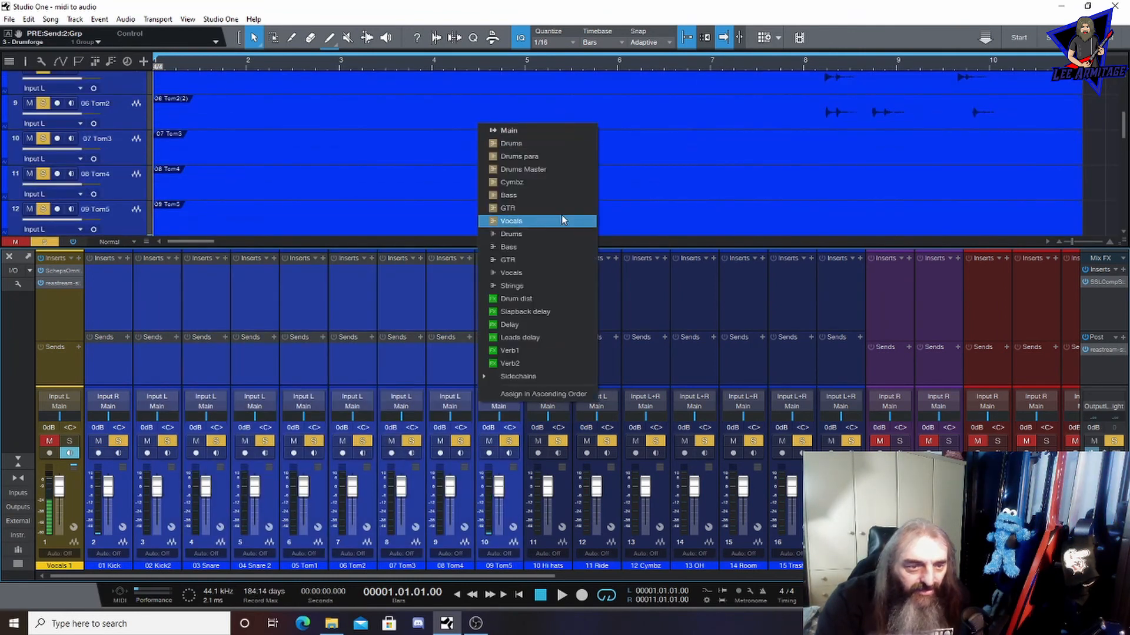
pyautogui.click(552, 174)
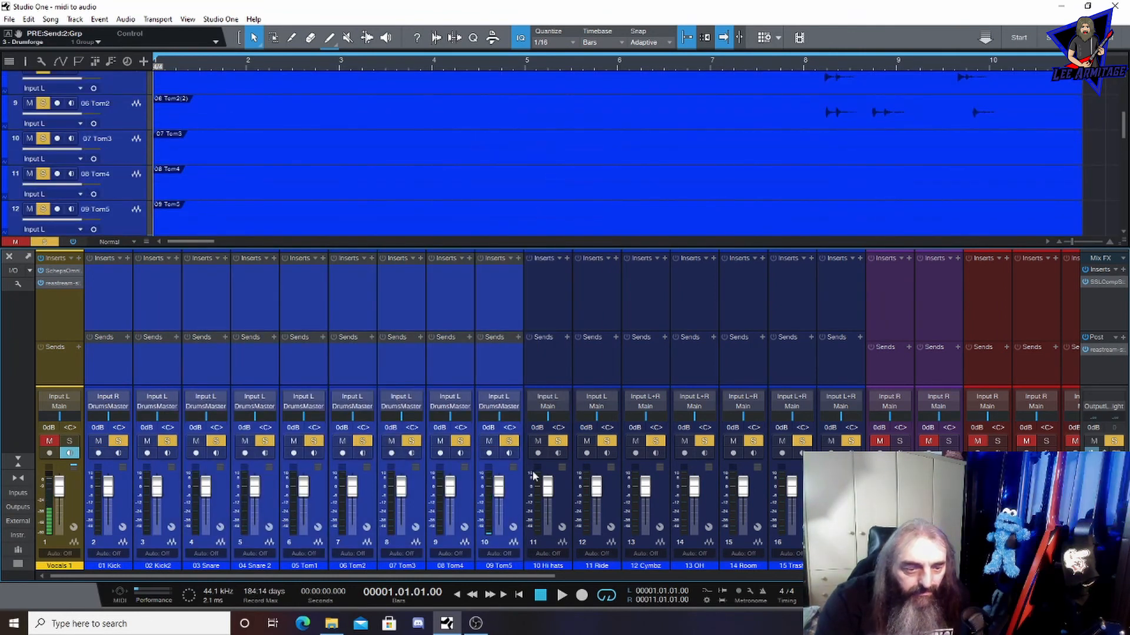
# Route the 10 Hi hats, 11 Ride, 12 Cymbz and 13 OH channels to the Cymbz bus
pyautogui.click(568, 516)
pyautogui.keyDown('shift'); pyautogui.click(707, 422); pyautogui.keyUp('shift')
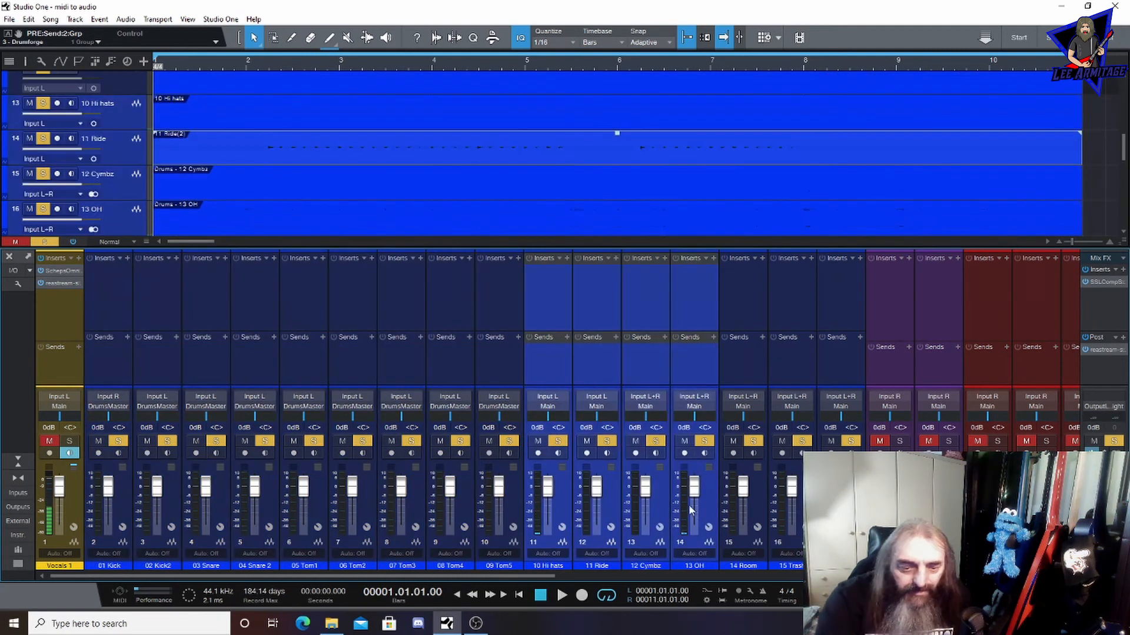
pyautogui.click(699, 408)
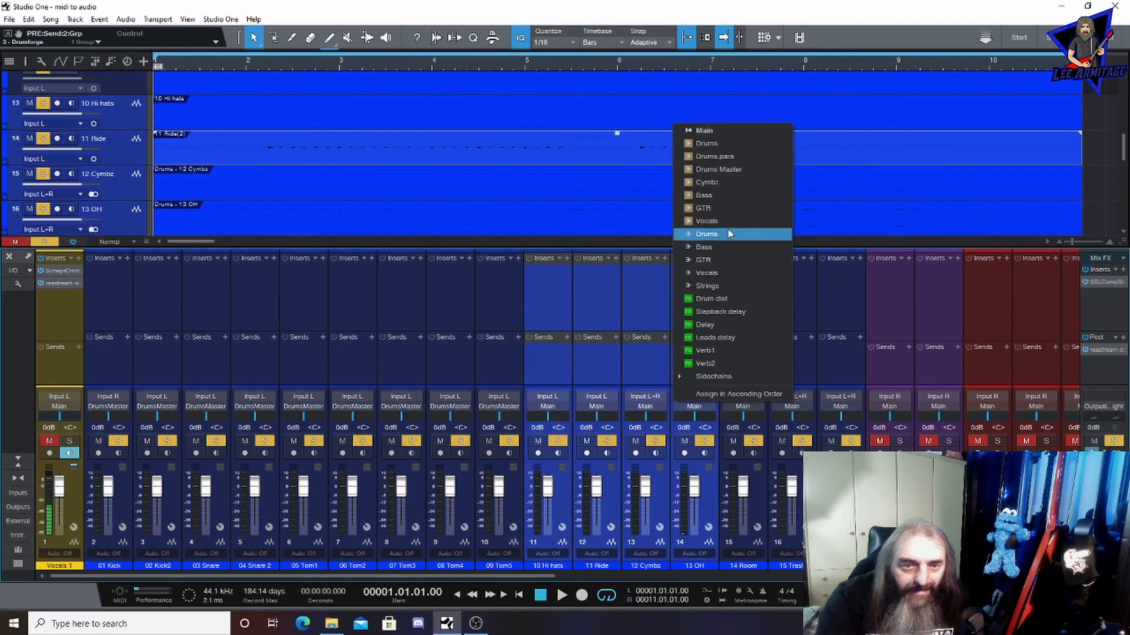
pyautogui.click(731, 186)
# Route the 14 Room, 15 Trash and 16 Hell channels to Drums, and select the 05 Tom1 channel
pyautogui.click(763, 522)
pyautogui.keyDown('shift'); pyautogui.click(839, 515); pyautogui.keyUp('shift')
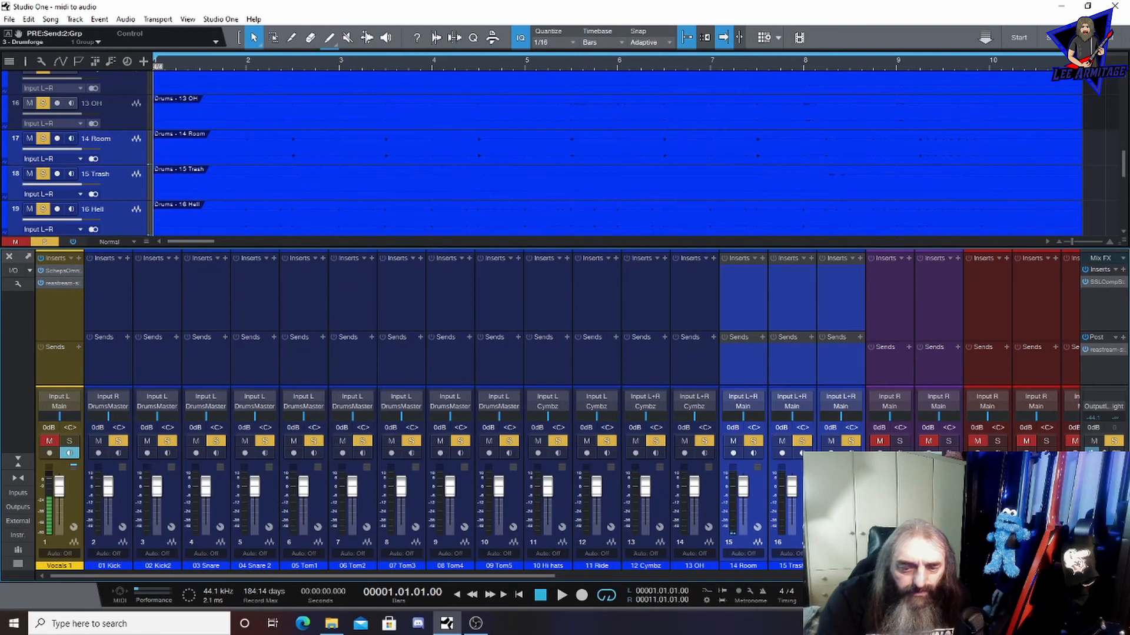
pyautogui.click(839, 406)
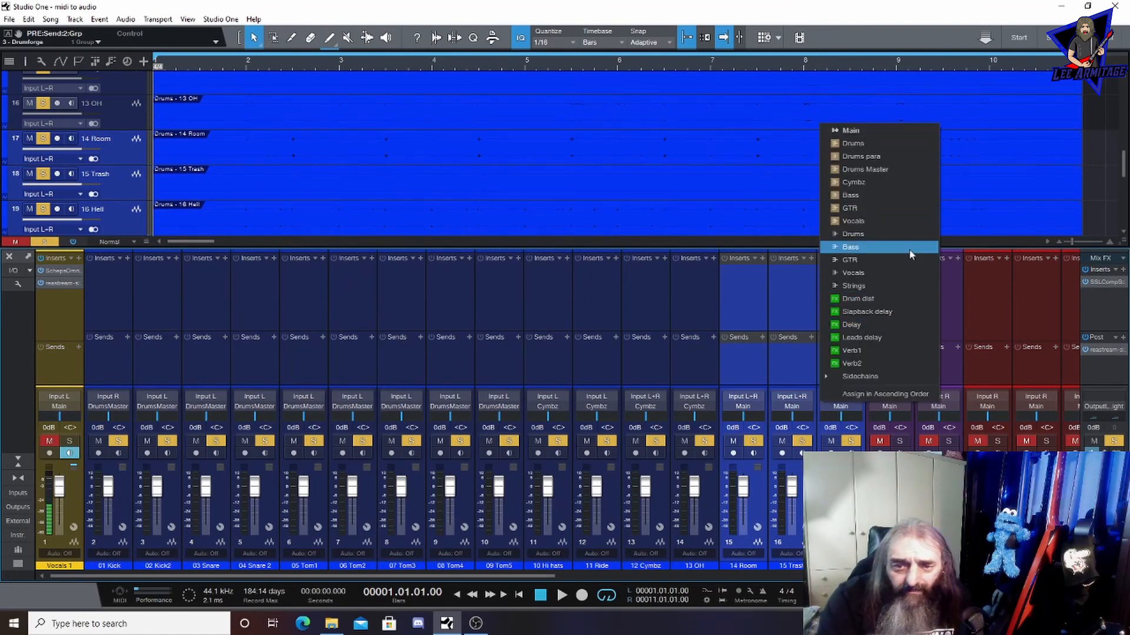
pyautogui.click(870, 234)
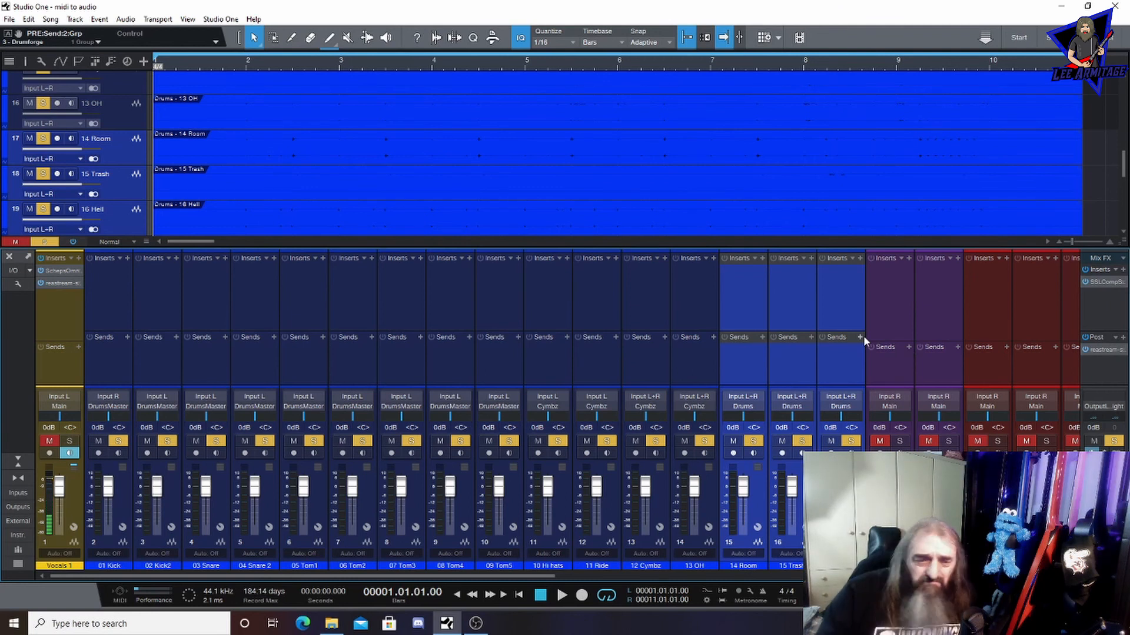
pyautogui.click(295, 452)
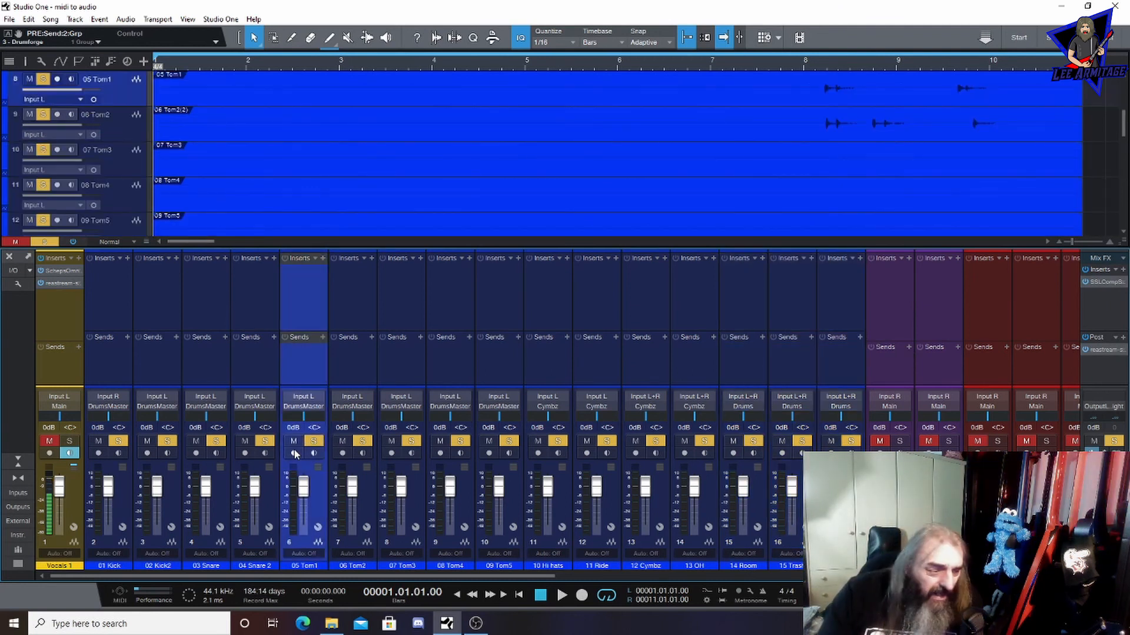